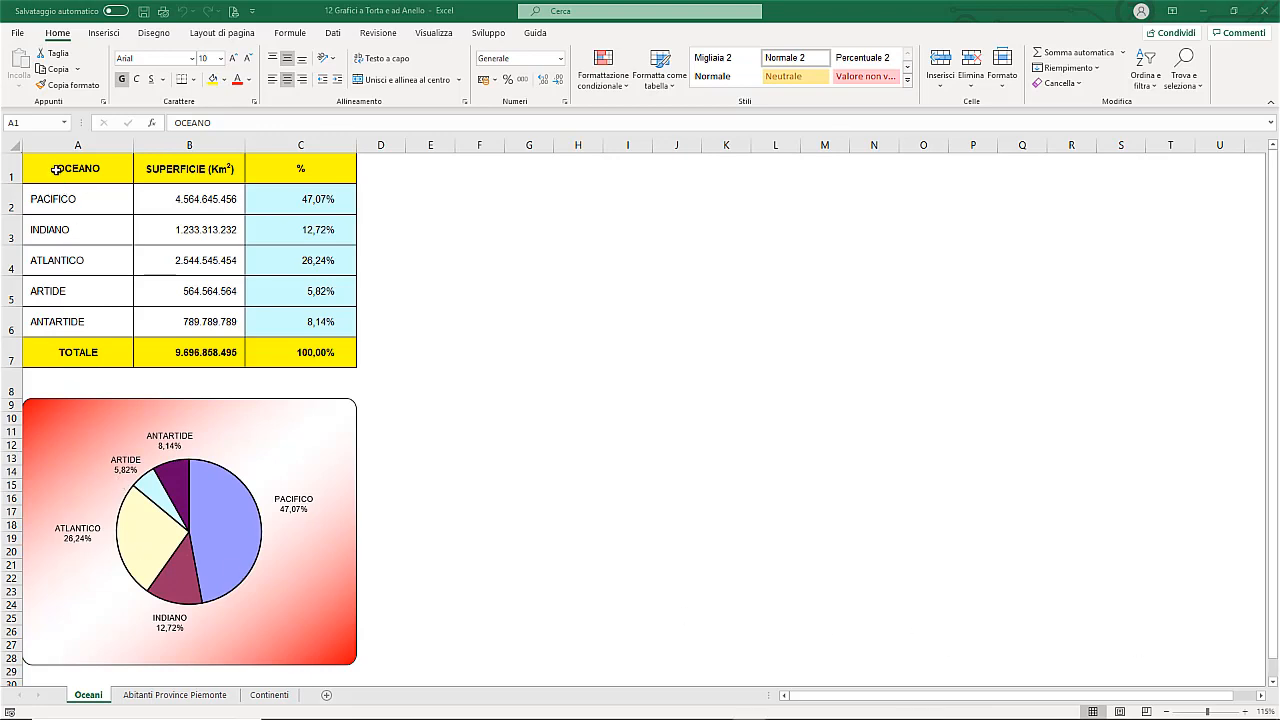
# Step: Insert a 2D pie chart from the ocean names and surfaces in A1:B6 and apply Layout 1 to it
pyautogui.moveTo(58, 172); pyautogui.dragTo(206, 323)
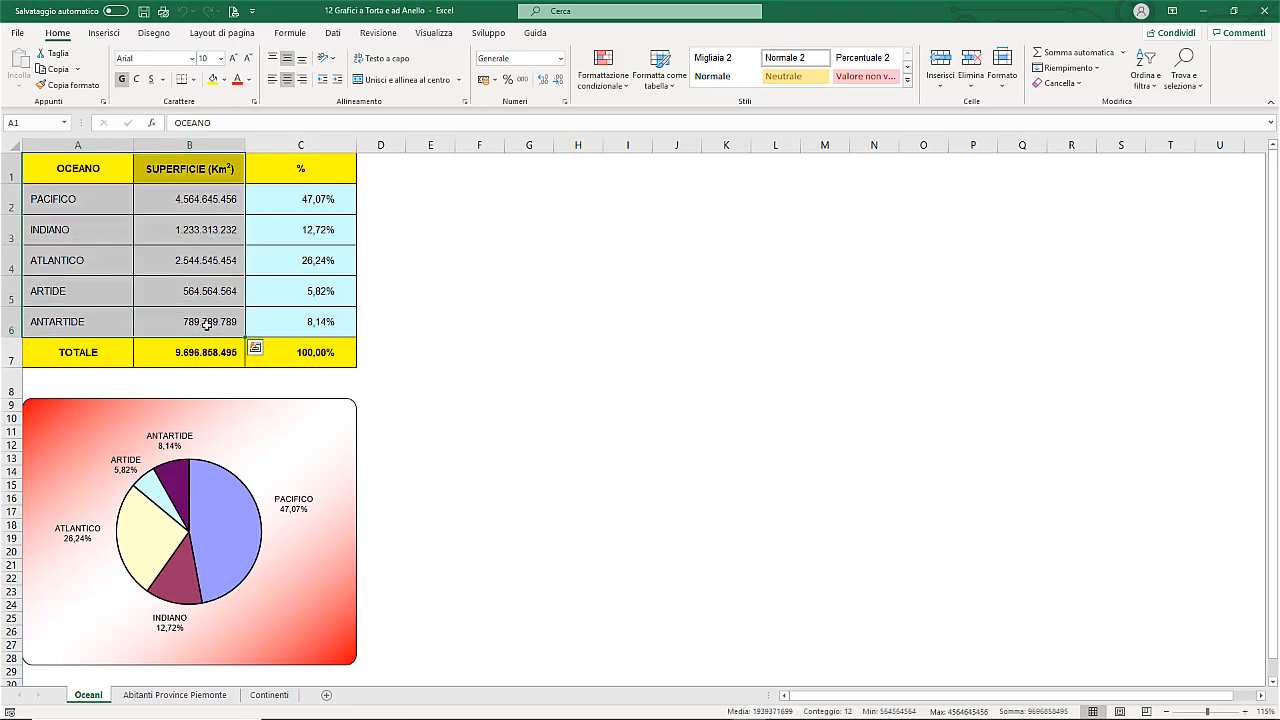
pyautogui.click(104, 33)
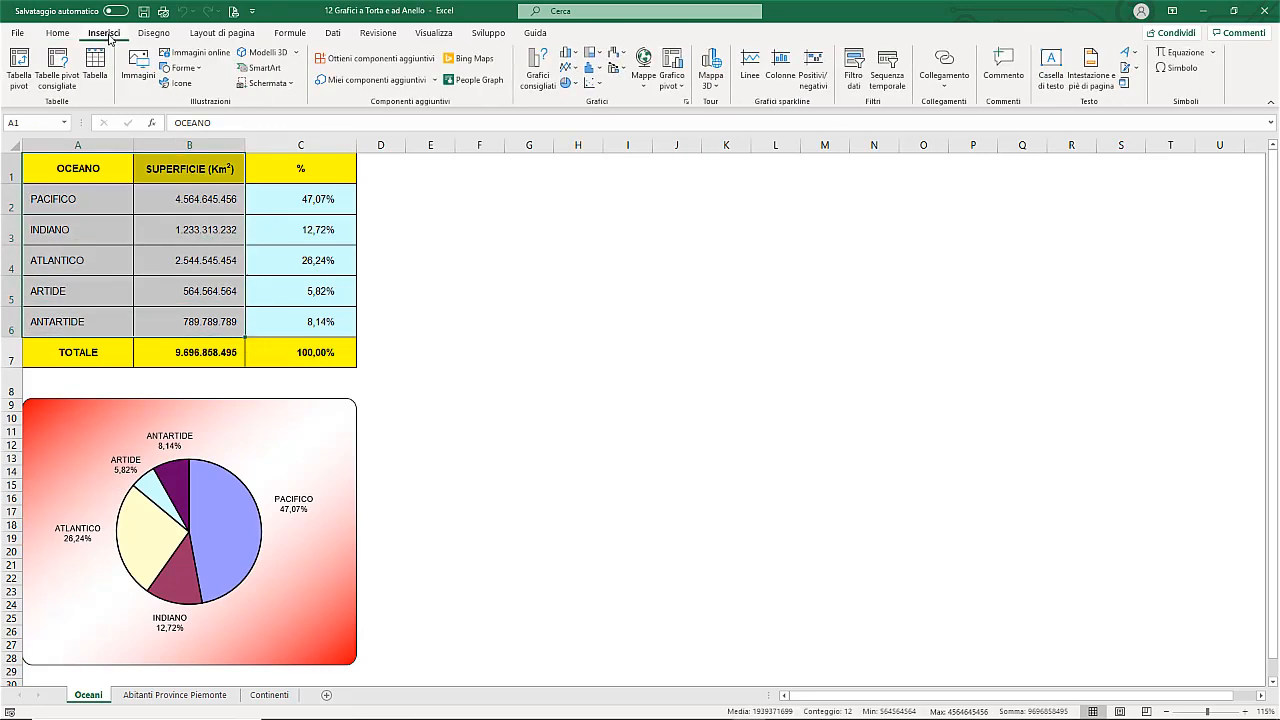
pyautogui.click(575, 85)
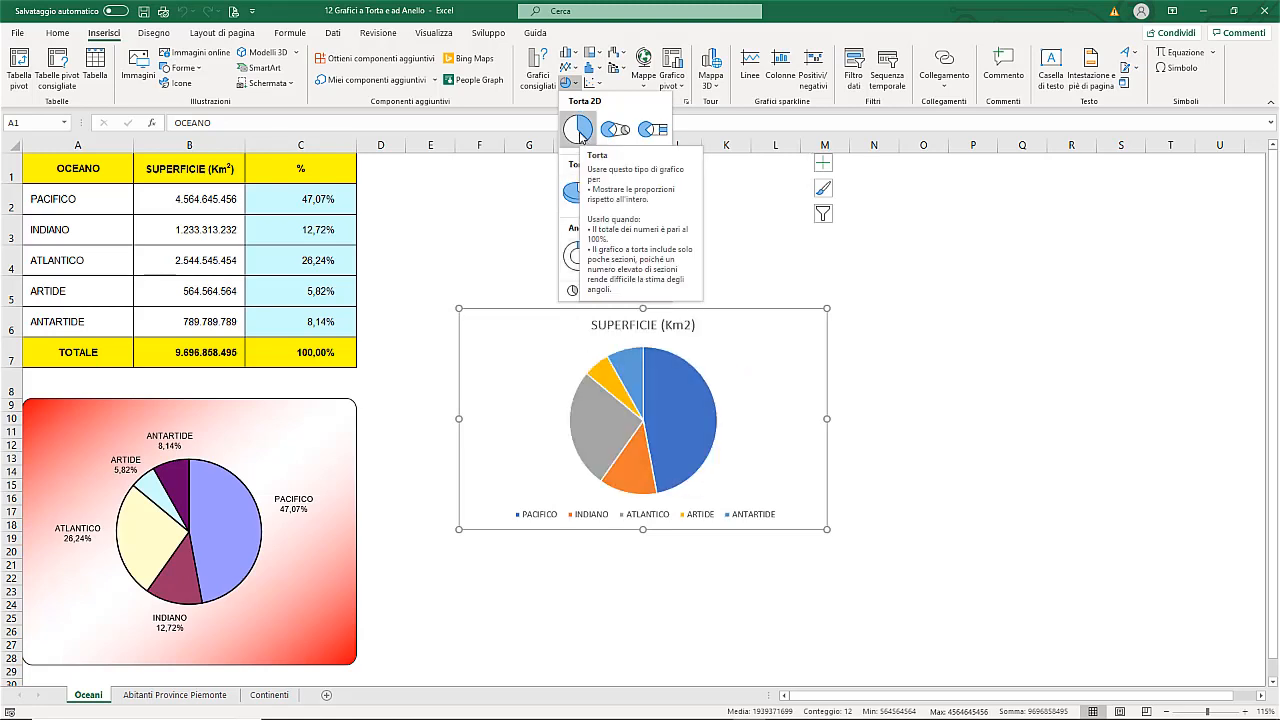
pyautogui.click(579, 130)
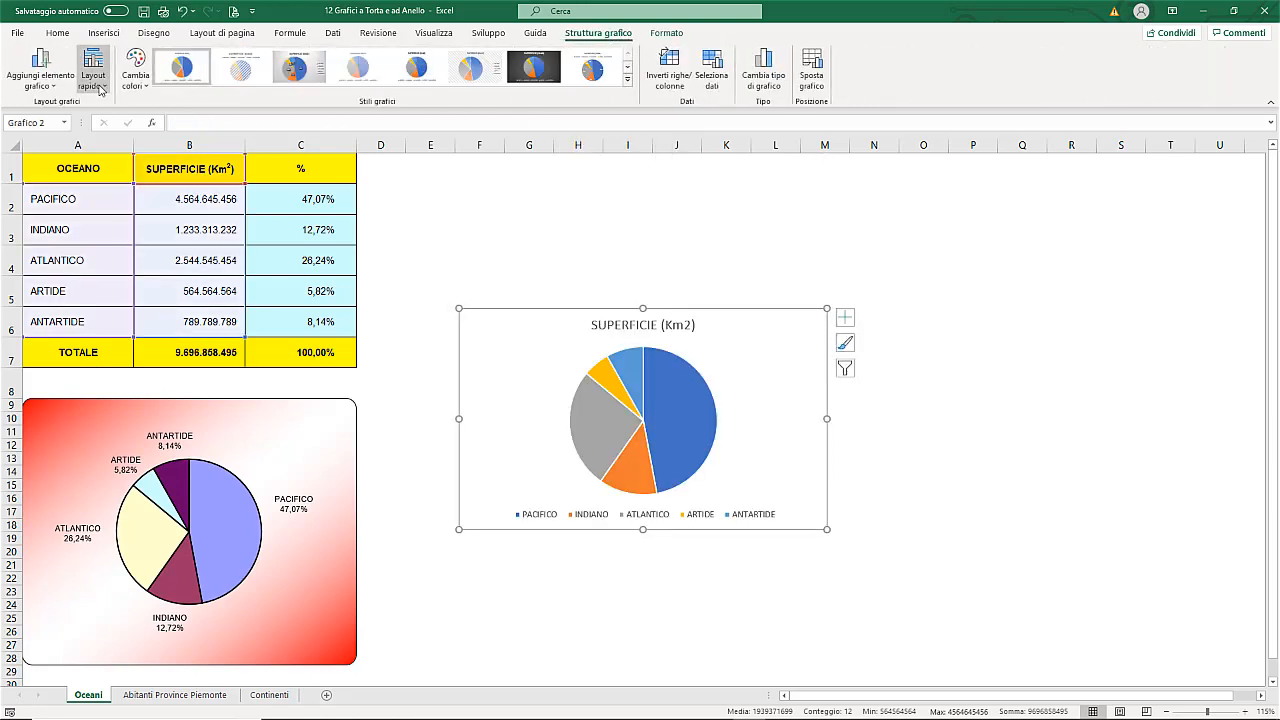
pyautogui.click(104, 87)
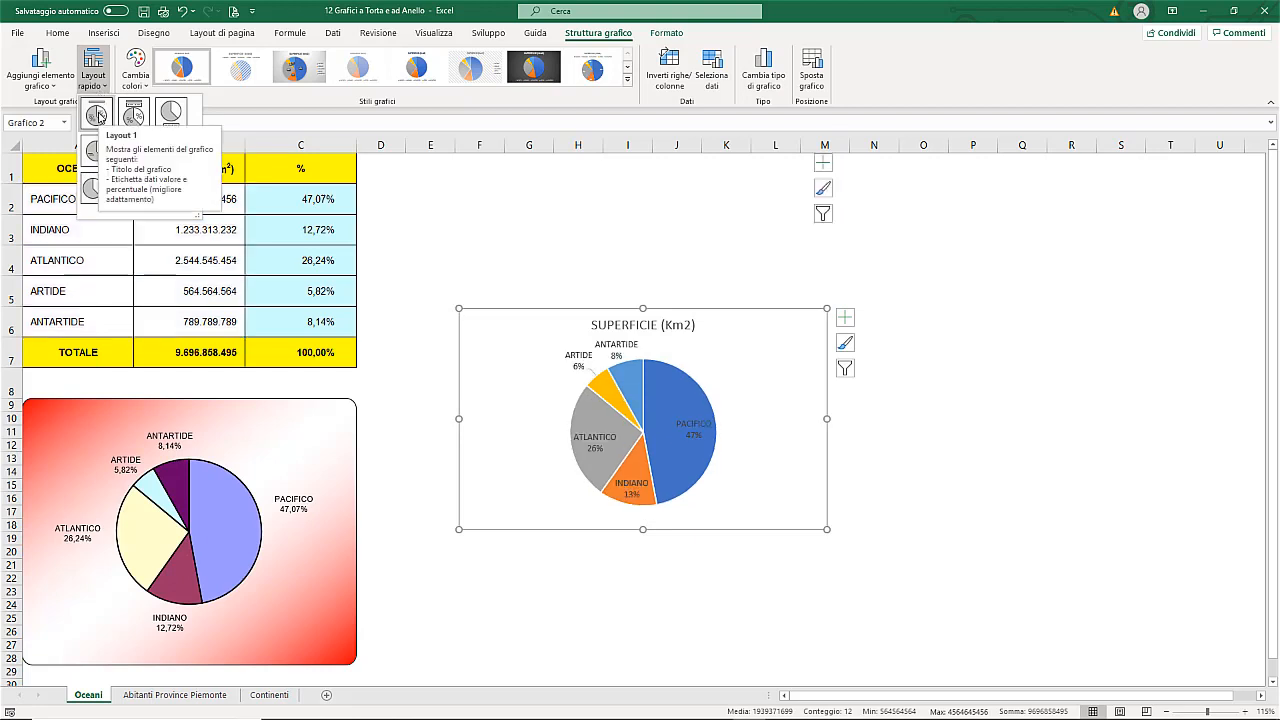
pyautogui.click(97, 116)
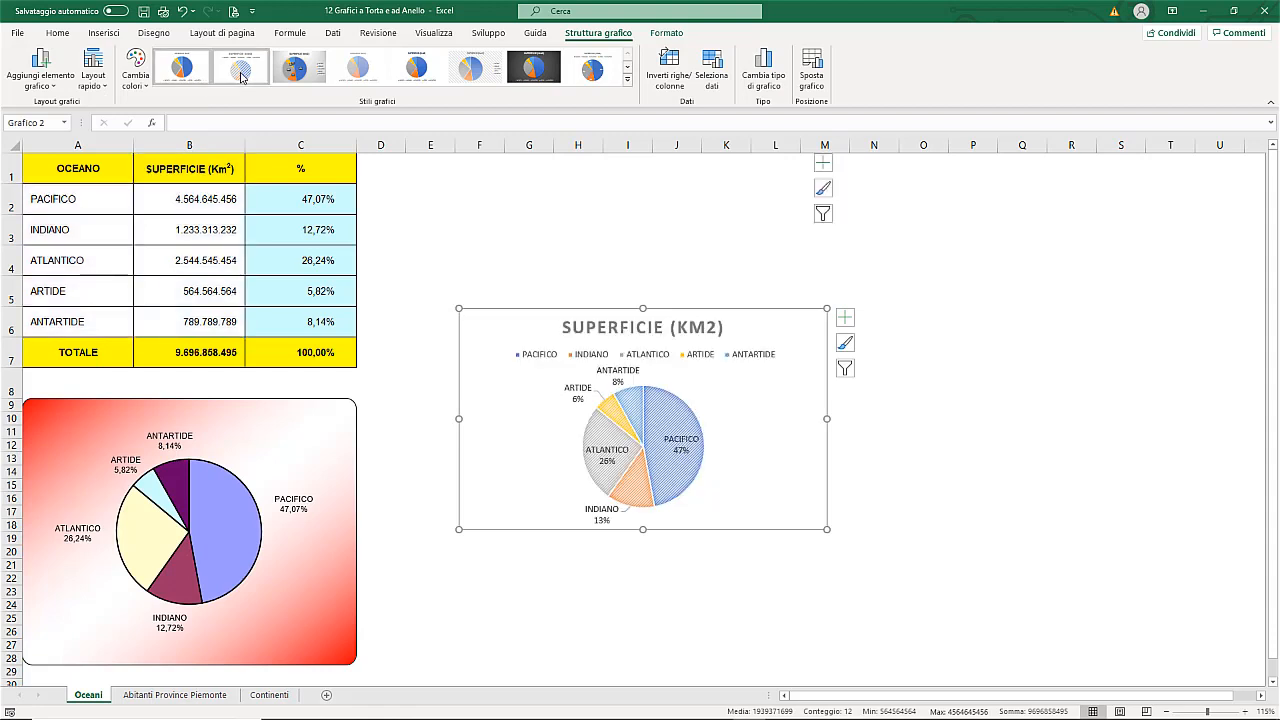
# Step: Apply the Stile 5 chart style to the new pie chart and delete its legend
pyautogui.click(366, 78)
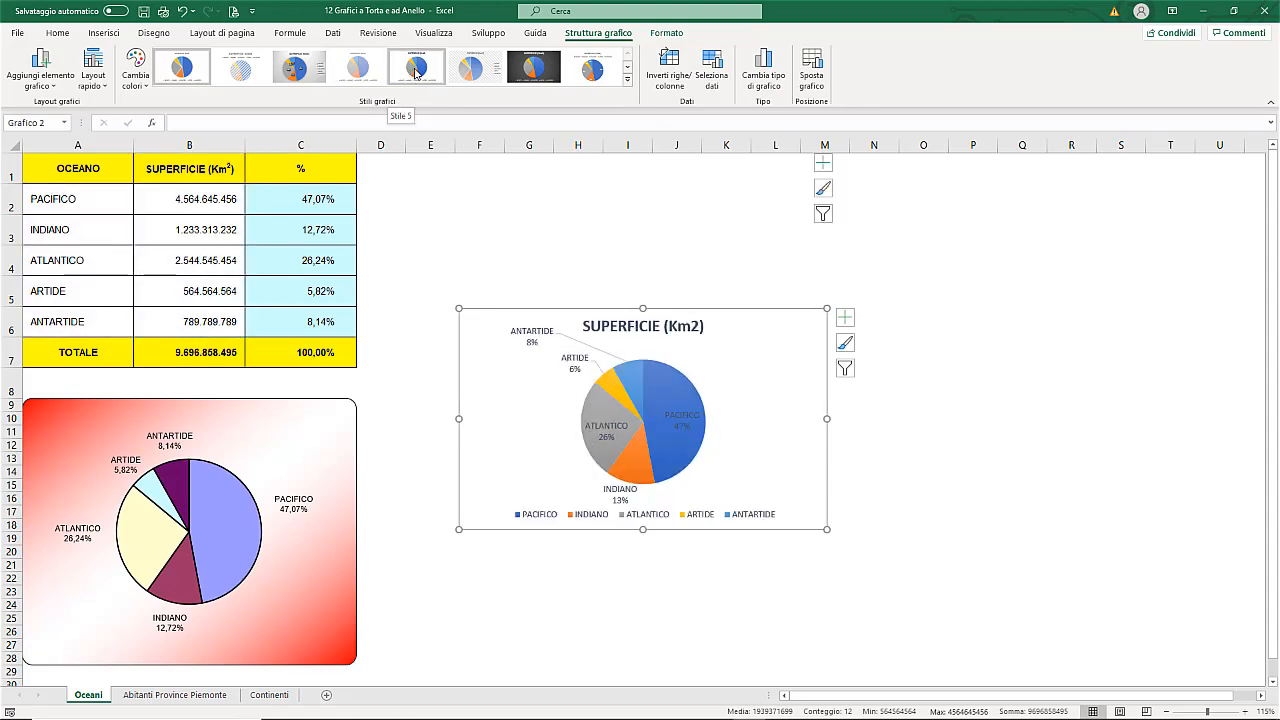
pyautogui.click(416, 73)
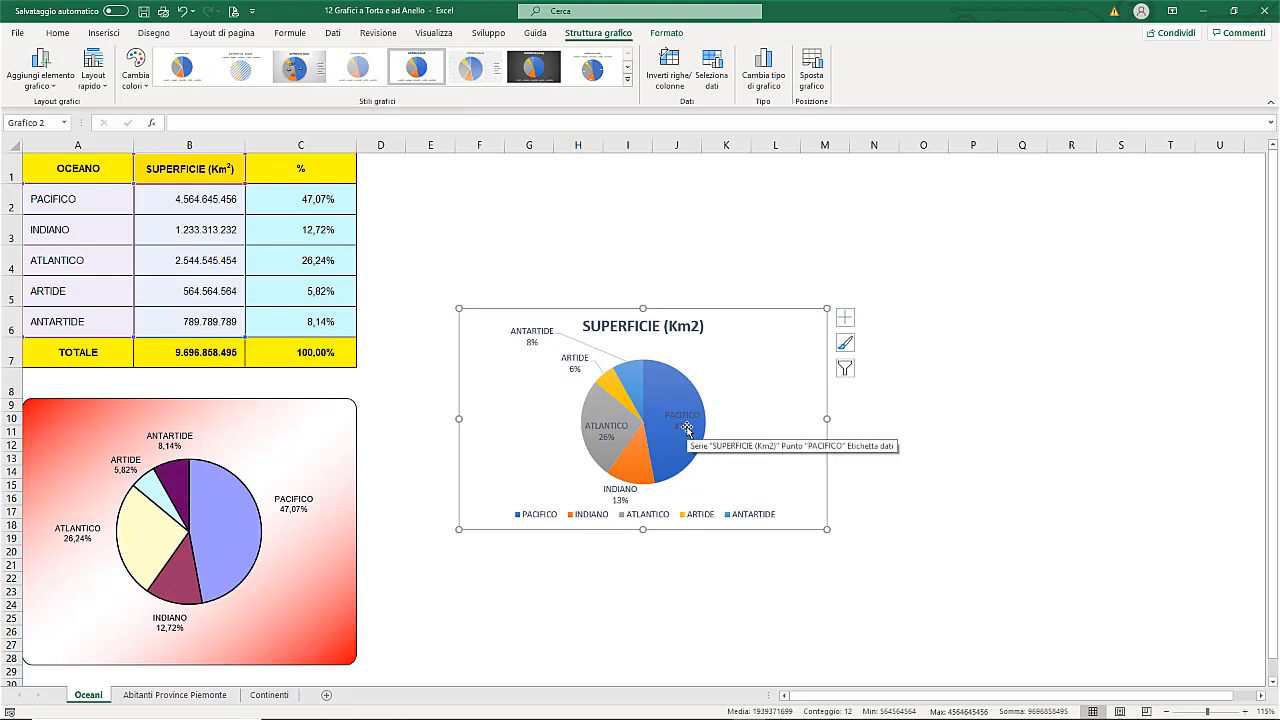
pyautogui.click(700, 515)
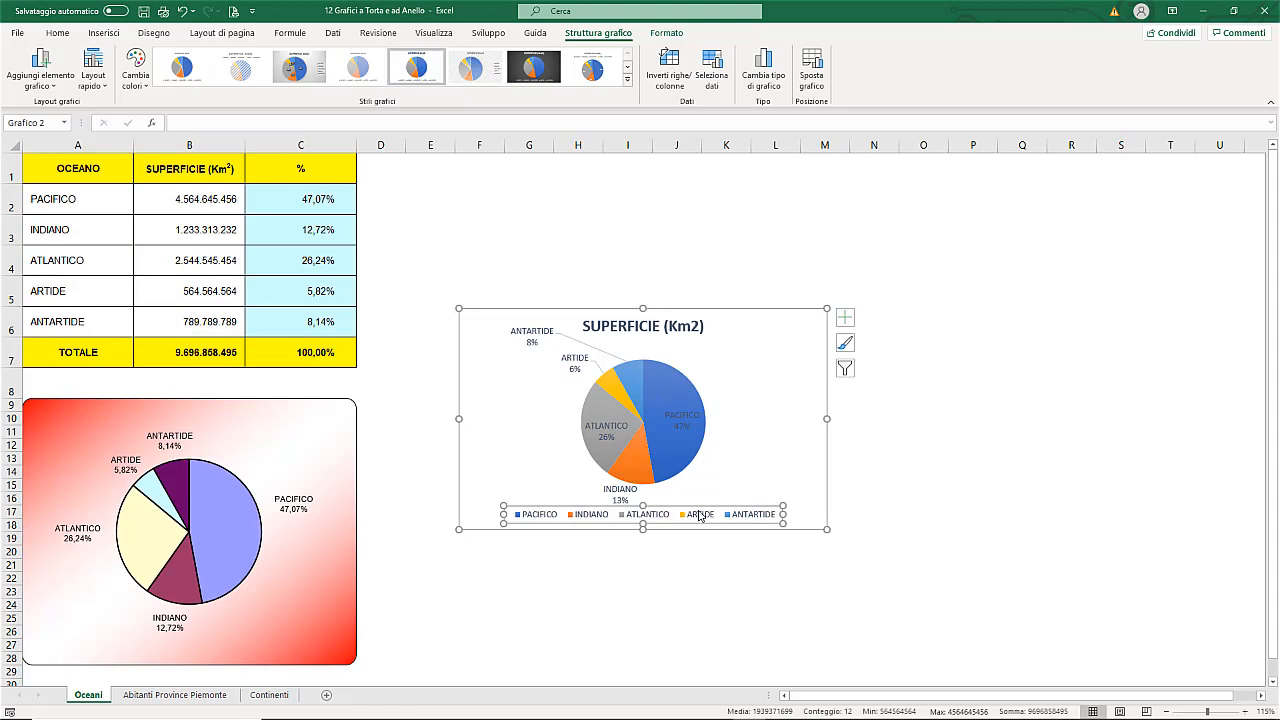
pyautogui.press('Delete')
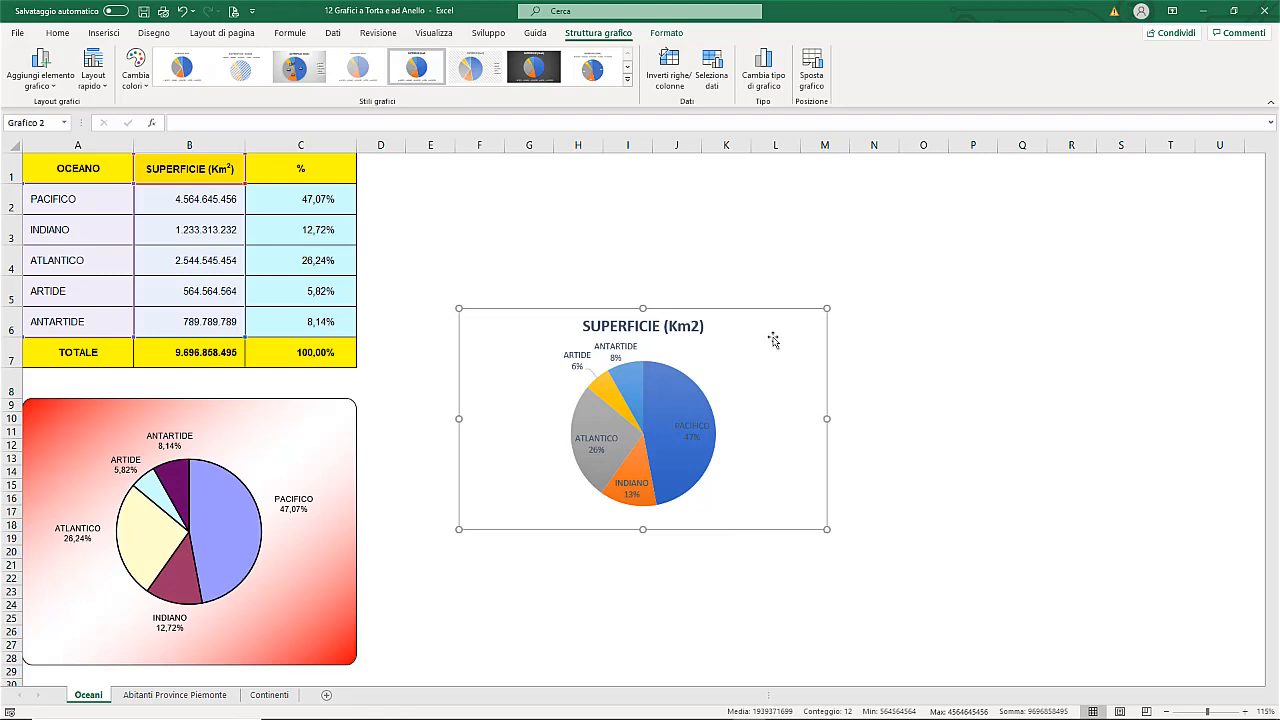
# Step: Examine the fill options of the new chart area and the gradient fill and border settings of the existing pie chart
pyautogui.doubleClick(799, 352)
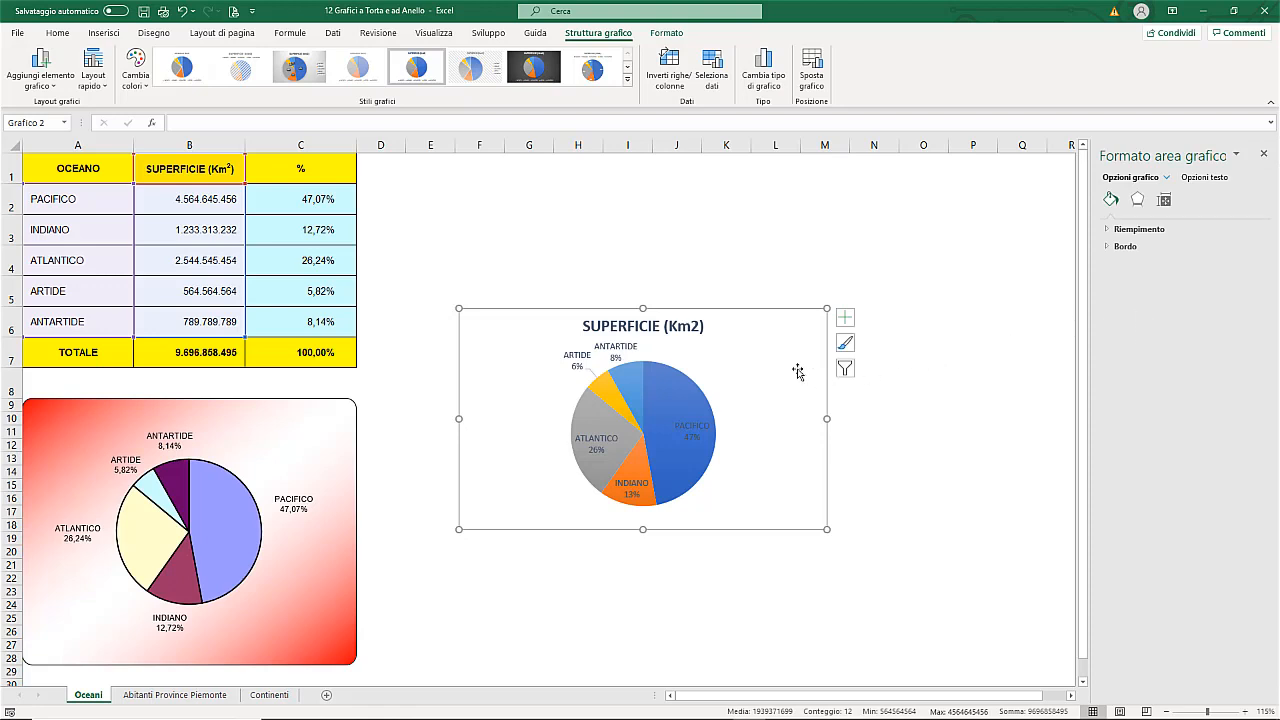
pyautogui.click(1132, 231)
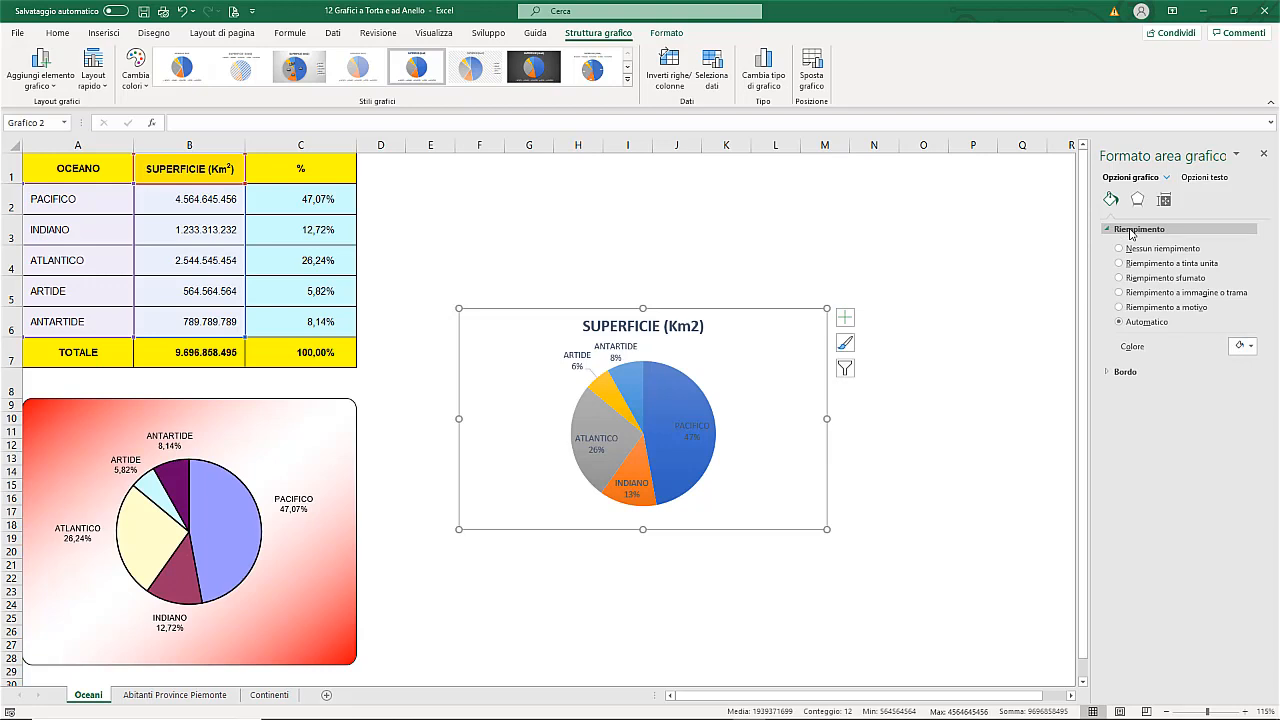
pyautogui.click(329, 428)
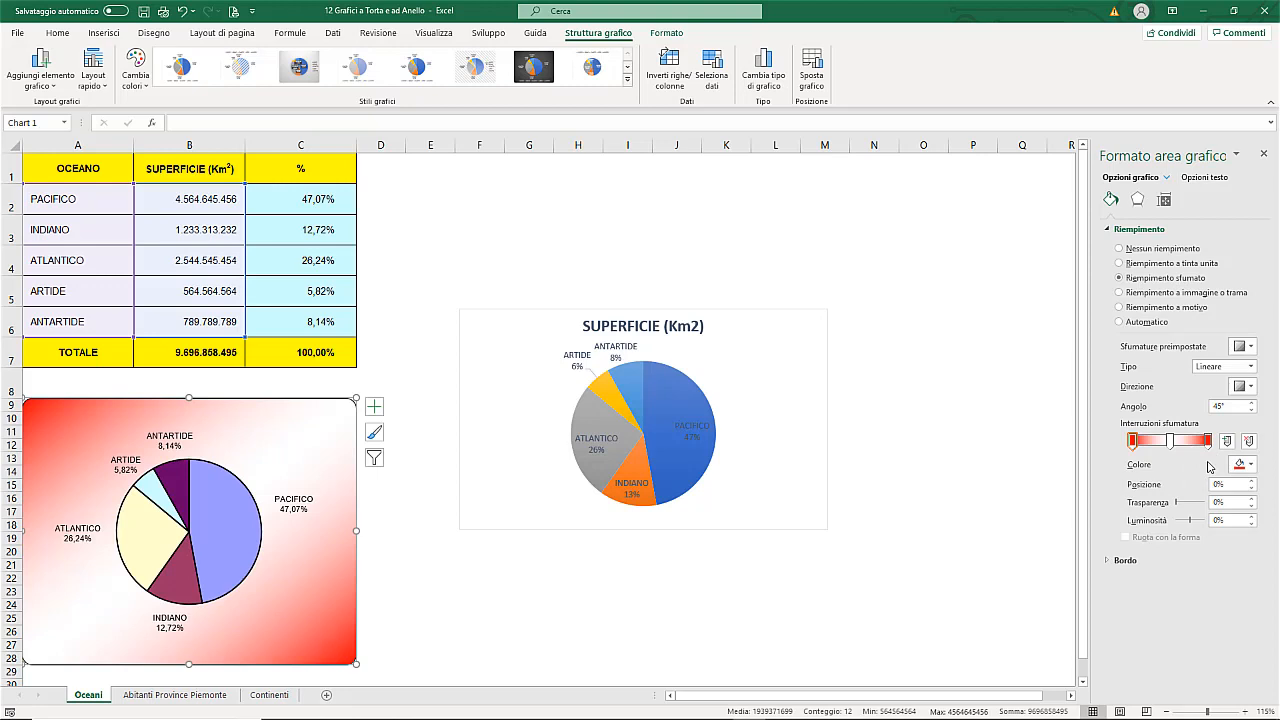
pyautogui.click(1108, 561)
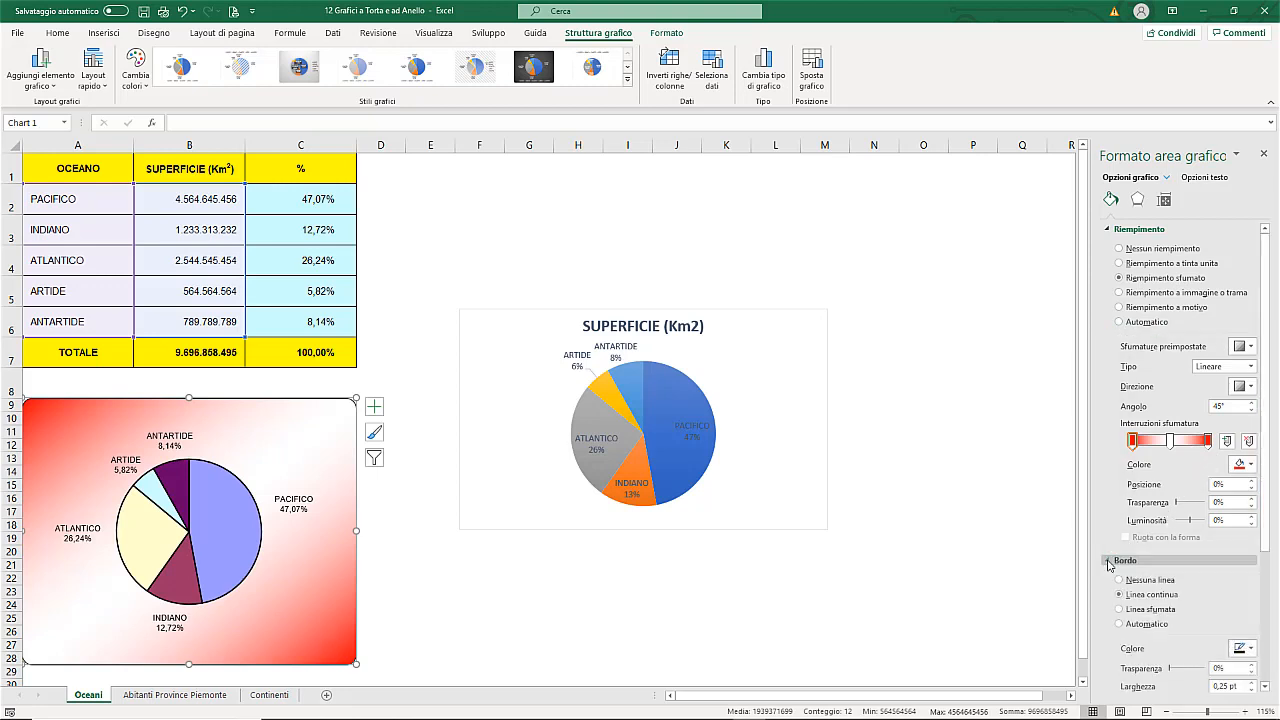
pyautogui.scroll(-3, 1163, 610)
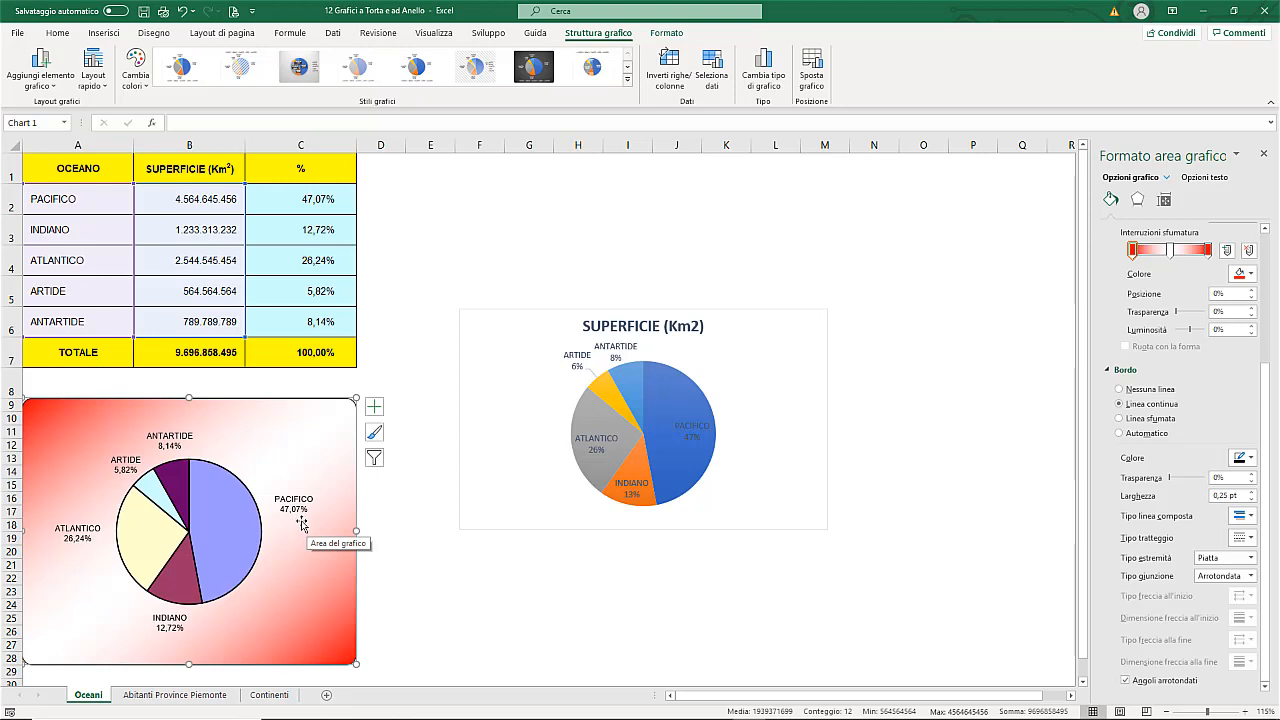
# Step: Format the data labels of the new pie chart with the Percentuale number category and 2 decimal places
pyautogui.click(577, 367)
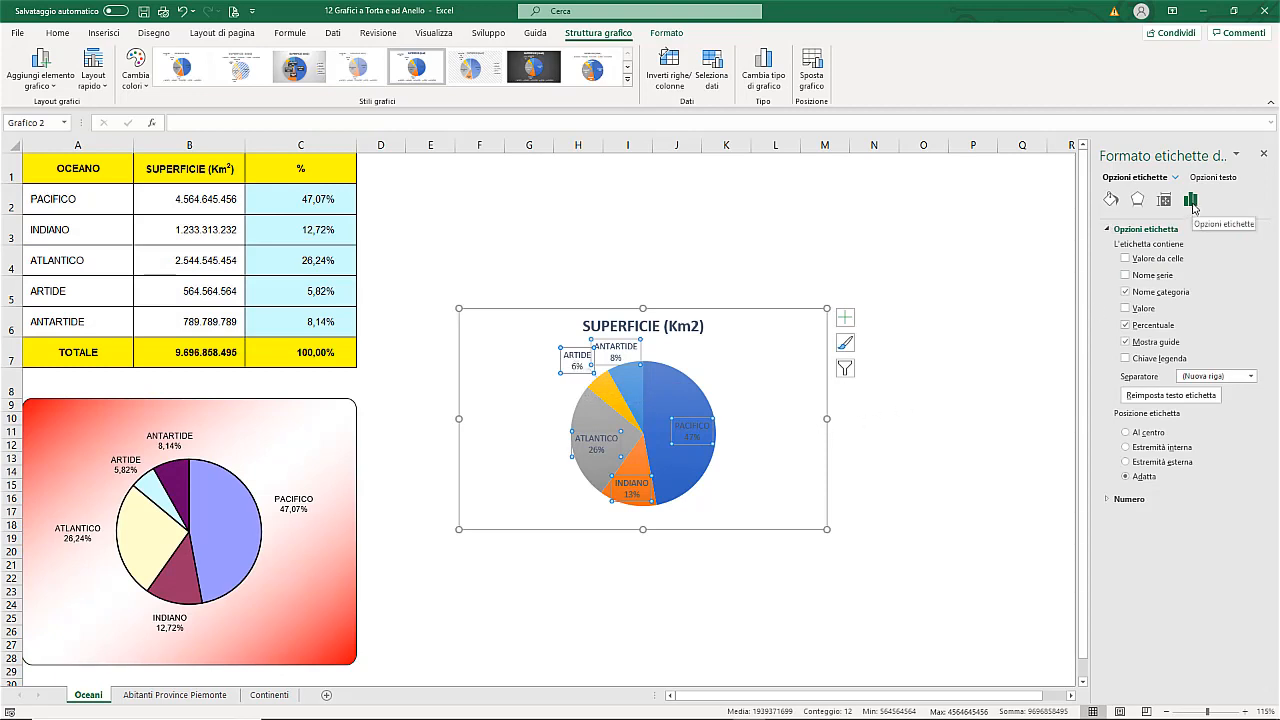
pyautogui.click(1110, 503)
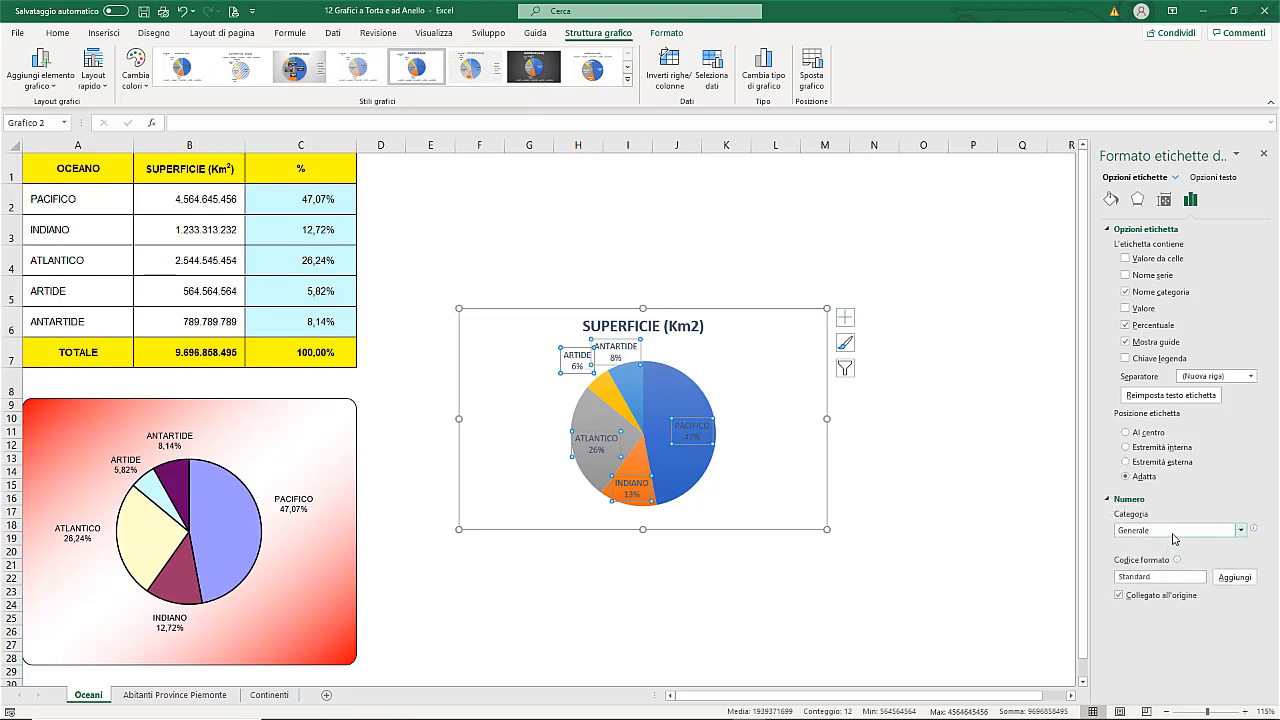
pyautogui.click(1173, 538)
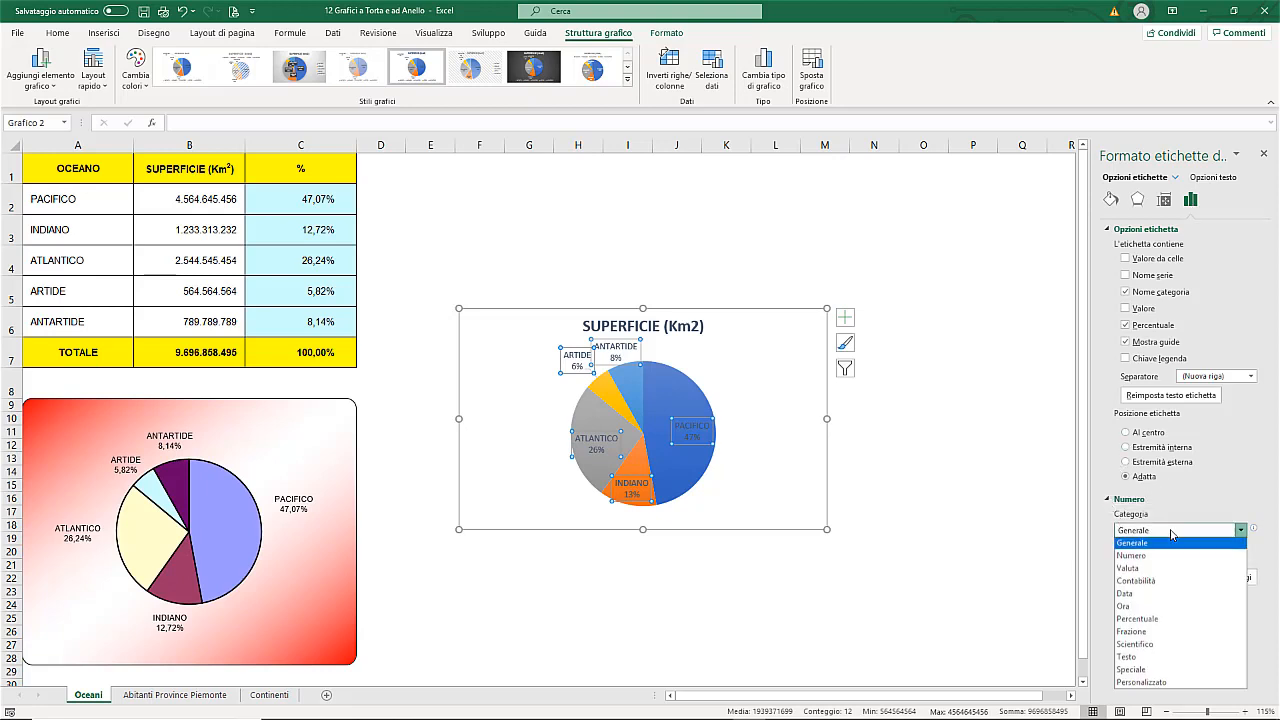
pyautogui.click(1146, 621)
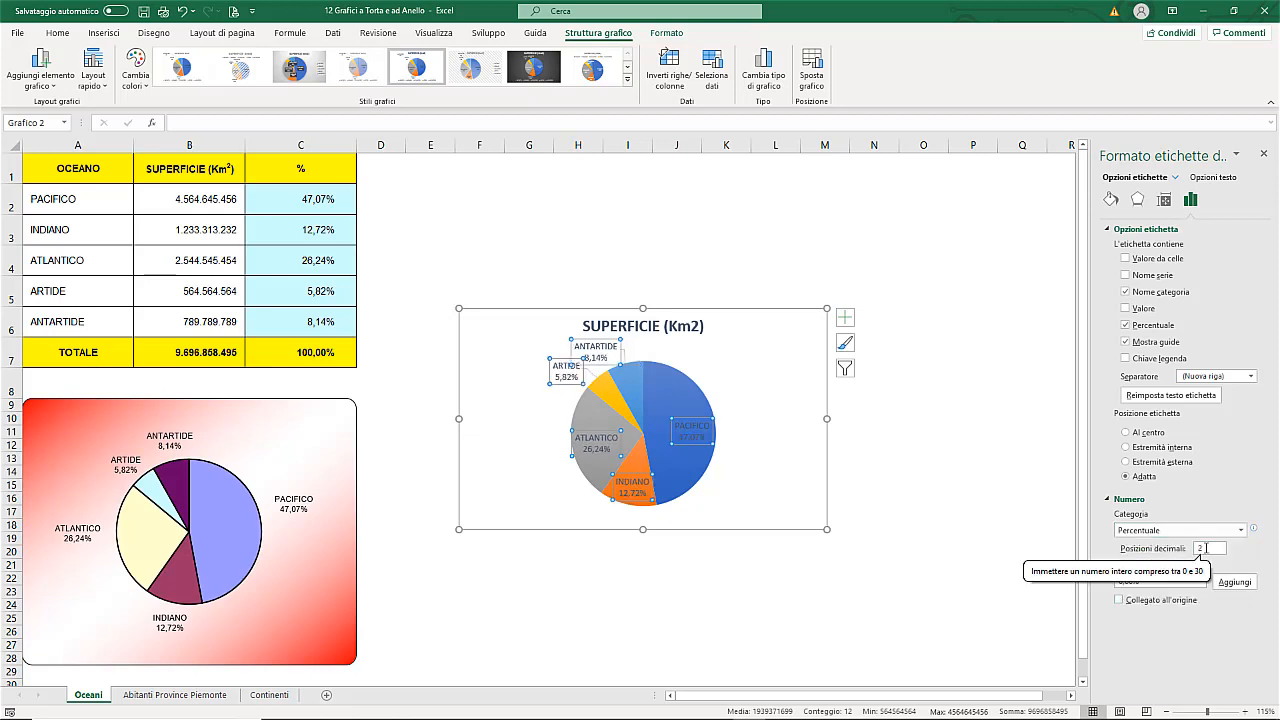
pyautogui.click(1206, 548)
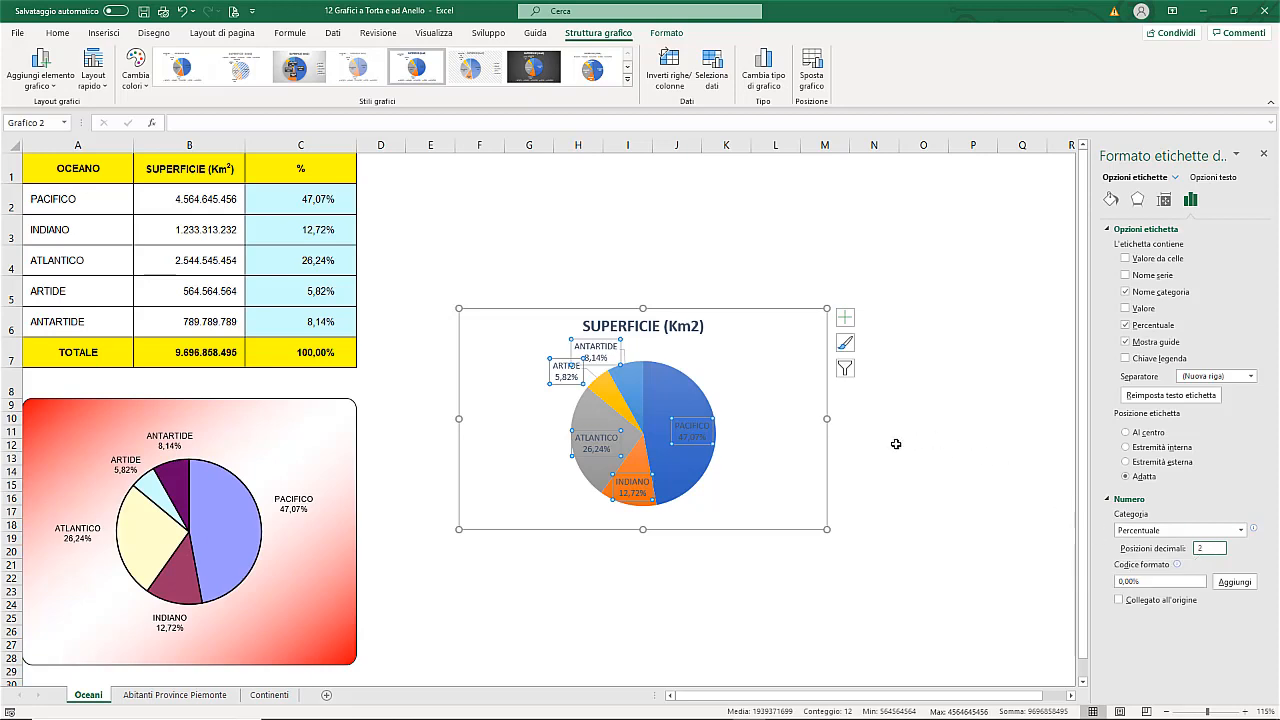
# Step: Narrow the new pie chart so that it ends at the edge of column J
pyautogui.click(826, 420)
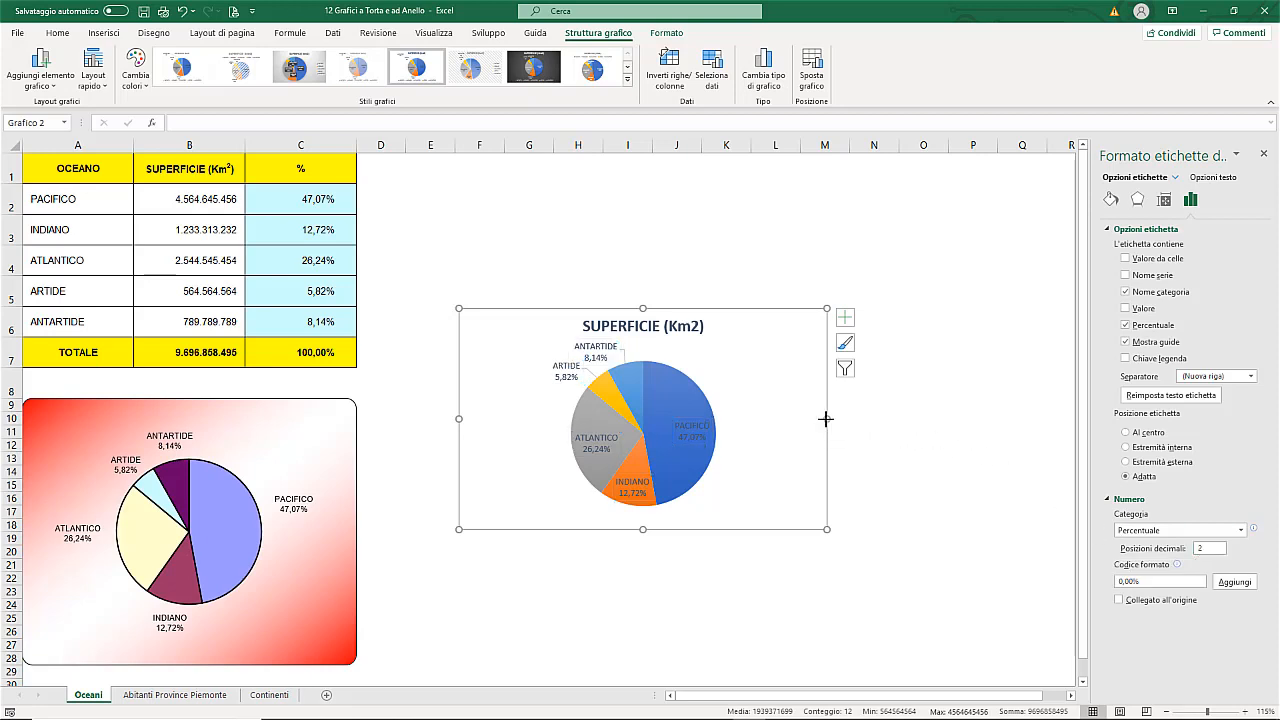
pyautogui.moveTo(826, 420); pyautogui.dragTo(722, 434)
pyautogui.press('alt')
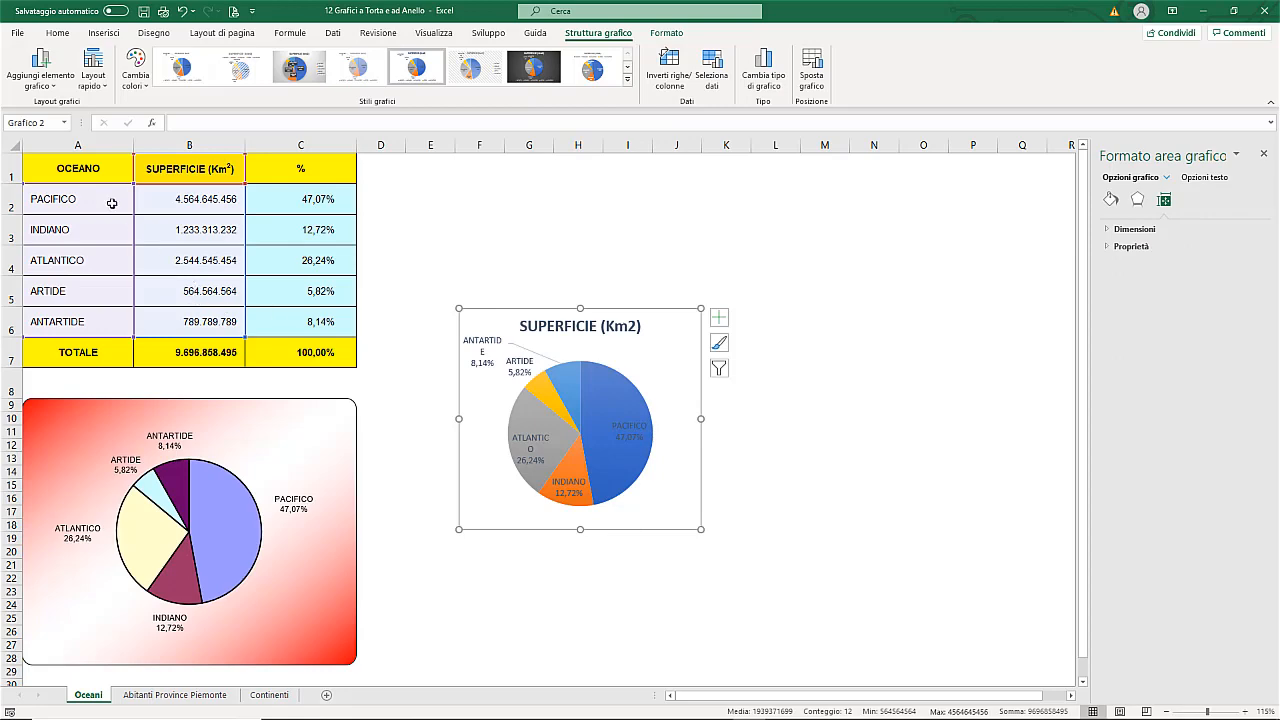
# Step: Insert a 3D pie chart from the ocean names and surfaces in A1:B6
pyautogui.click(130, 171)
pyautogui.moveTo(130, 171); pyautogui.dragTo(185, 325)
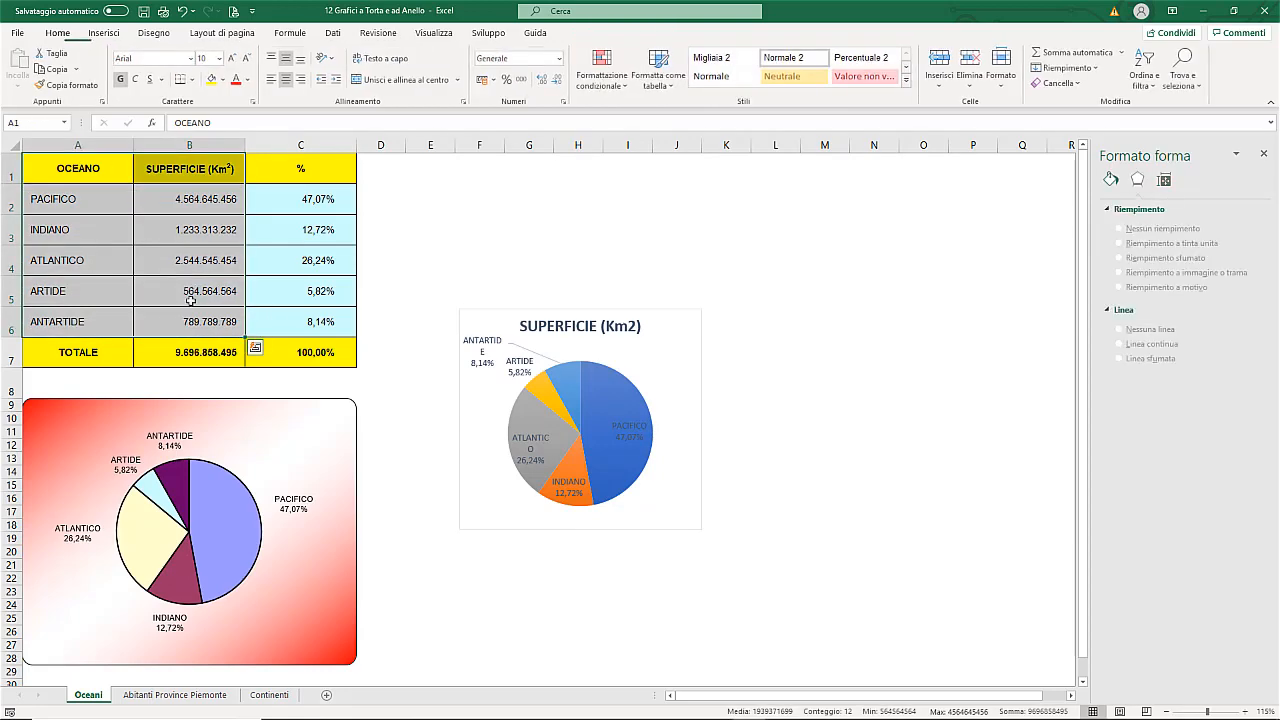
pyautogui.click(103, 32)
pyautogui.click(568, 83)
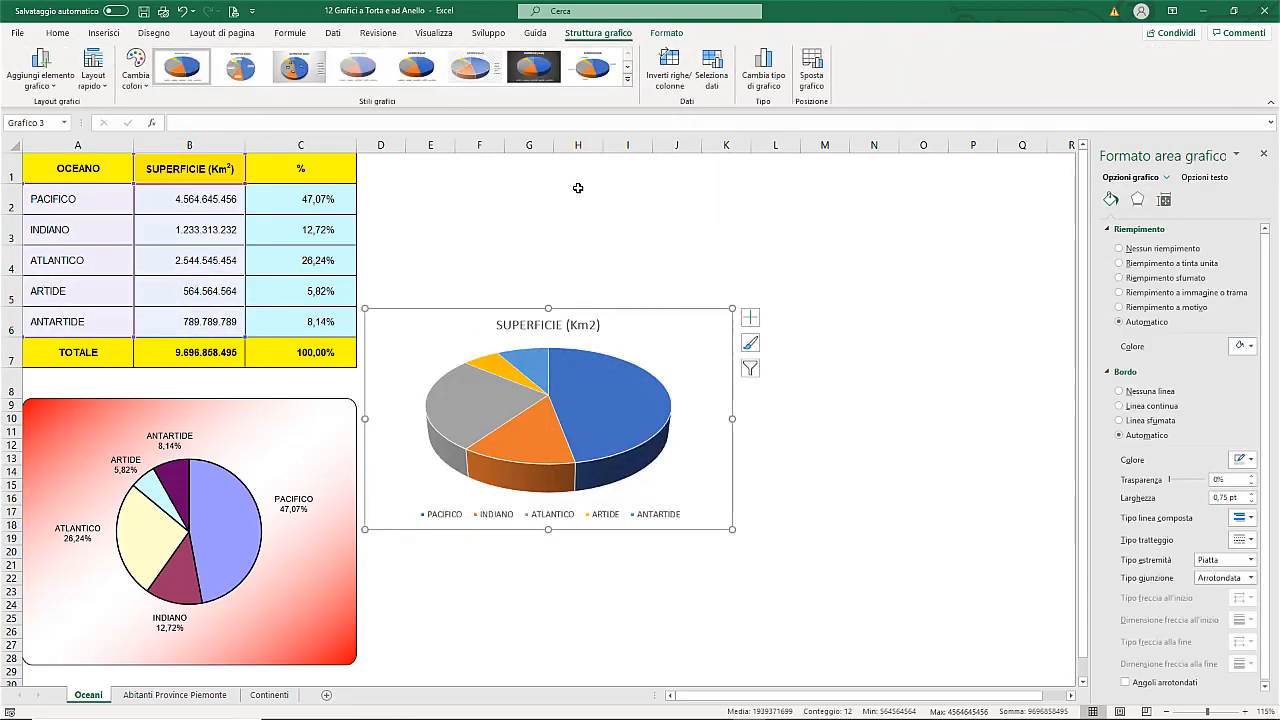
# Step: Apply a 3D top bevel preset to the data series of the original pie chart with the red gradient background
pyautogui.click(298, 433)
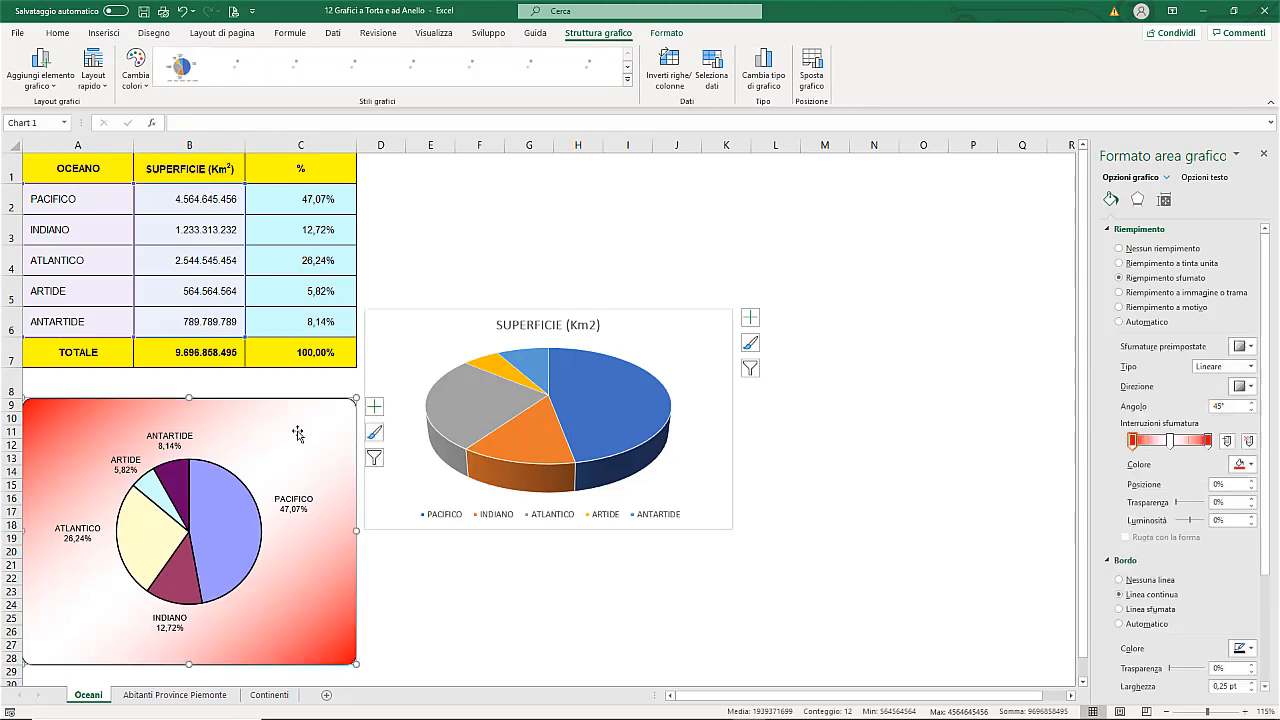
pyautogui.click(230, 508)
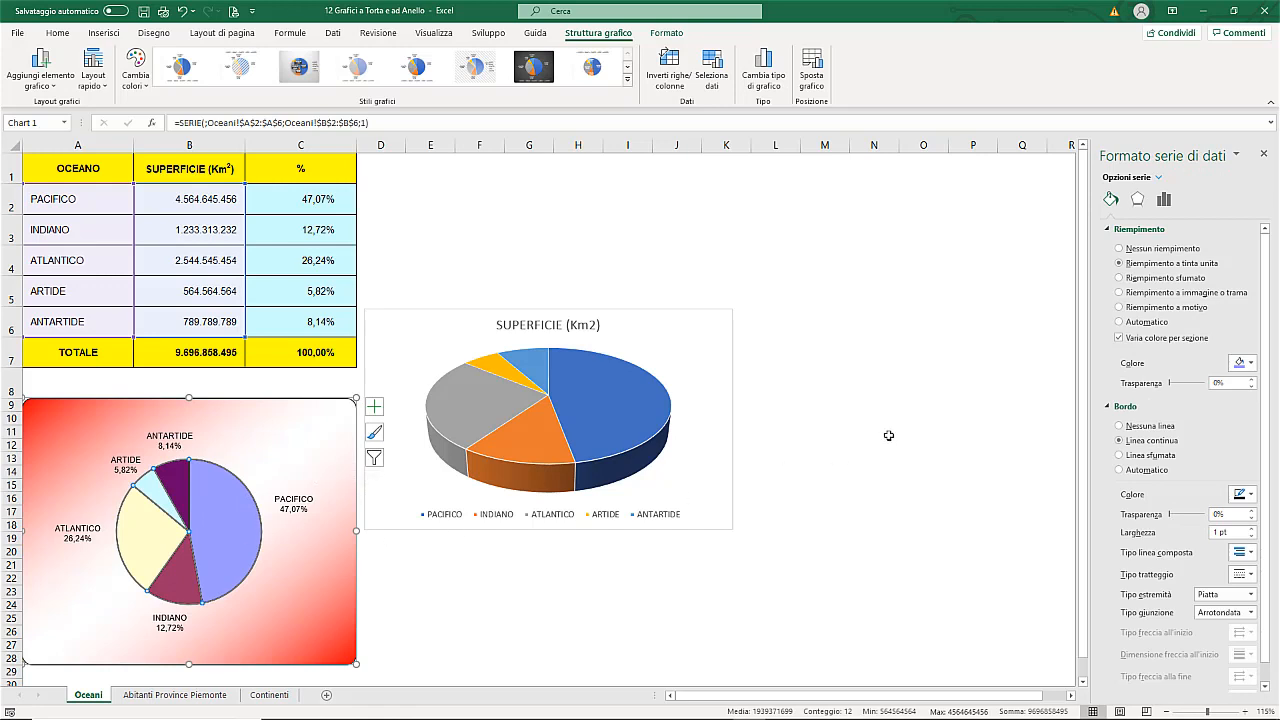
pyautogui.click(1138, 203)
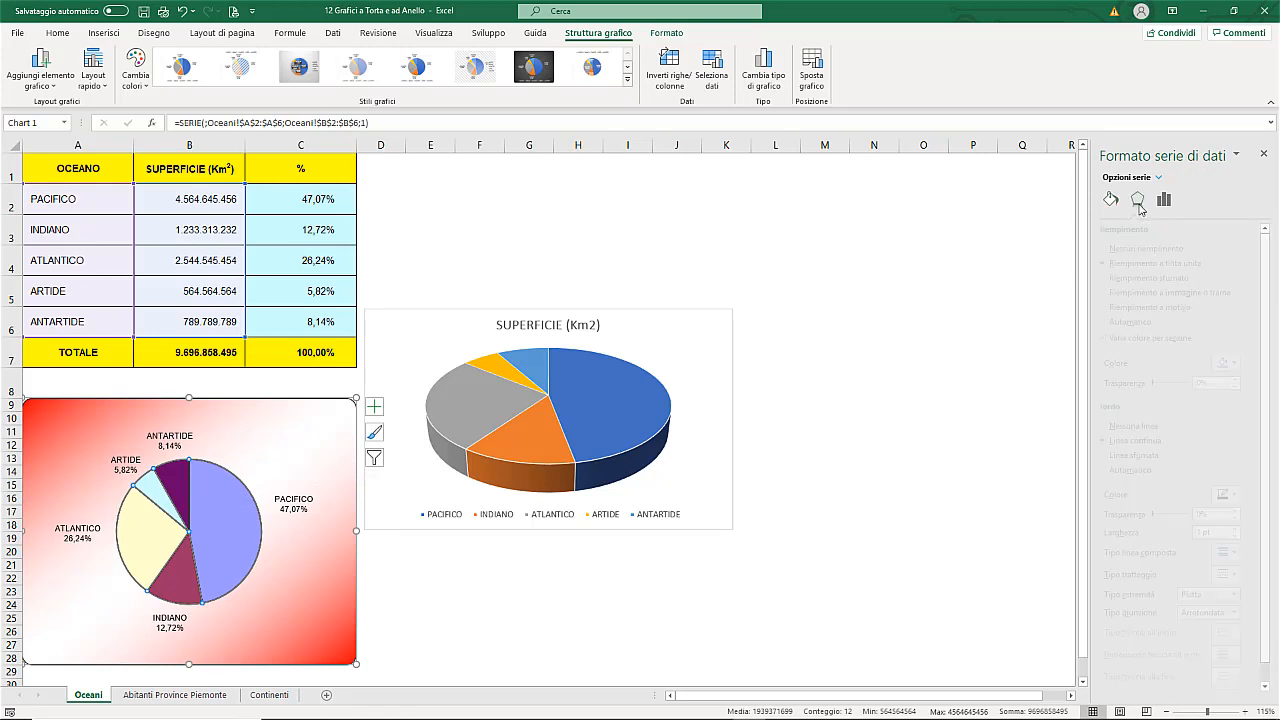
pyautogui.click(1120, 282)
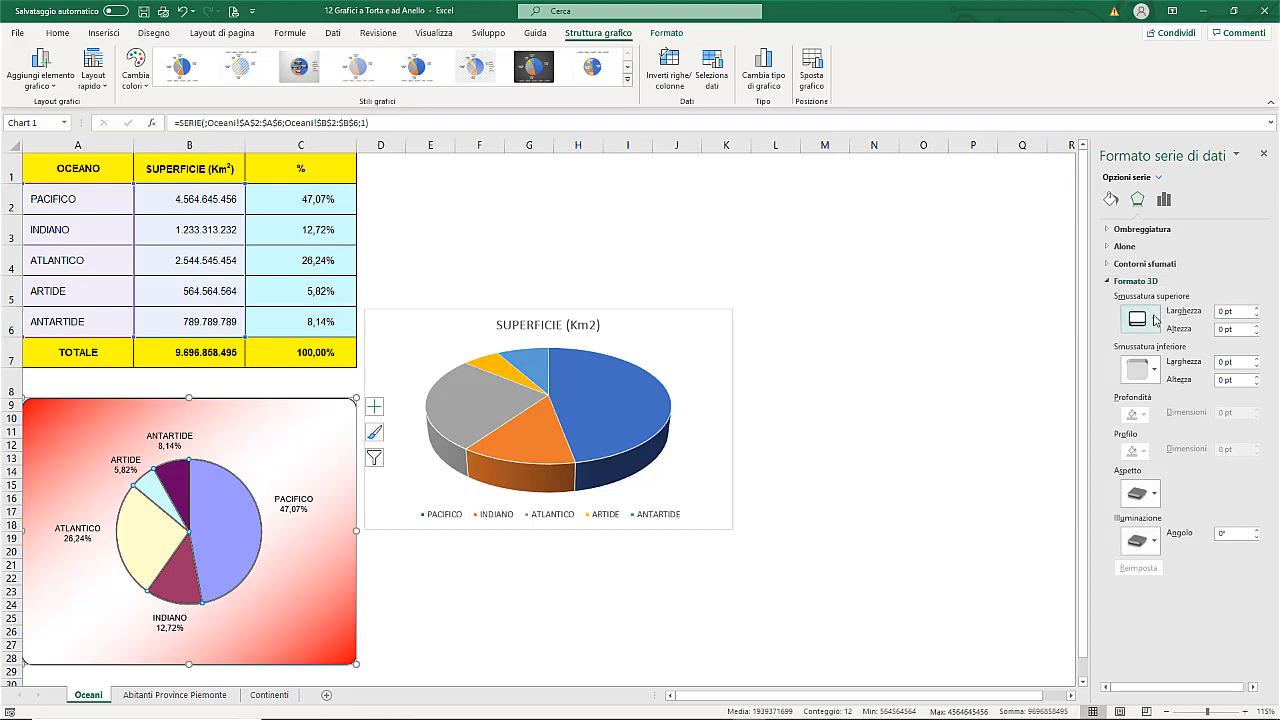
pyautogui.click(1140, 319)
pyautogui.click(1140, 433)
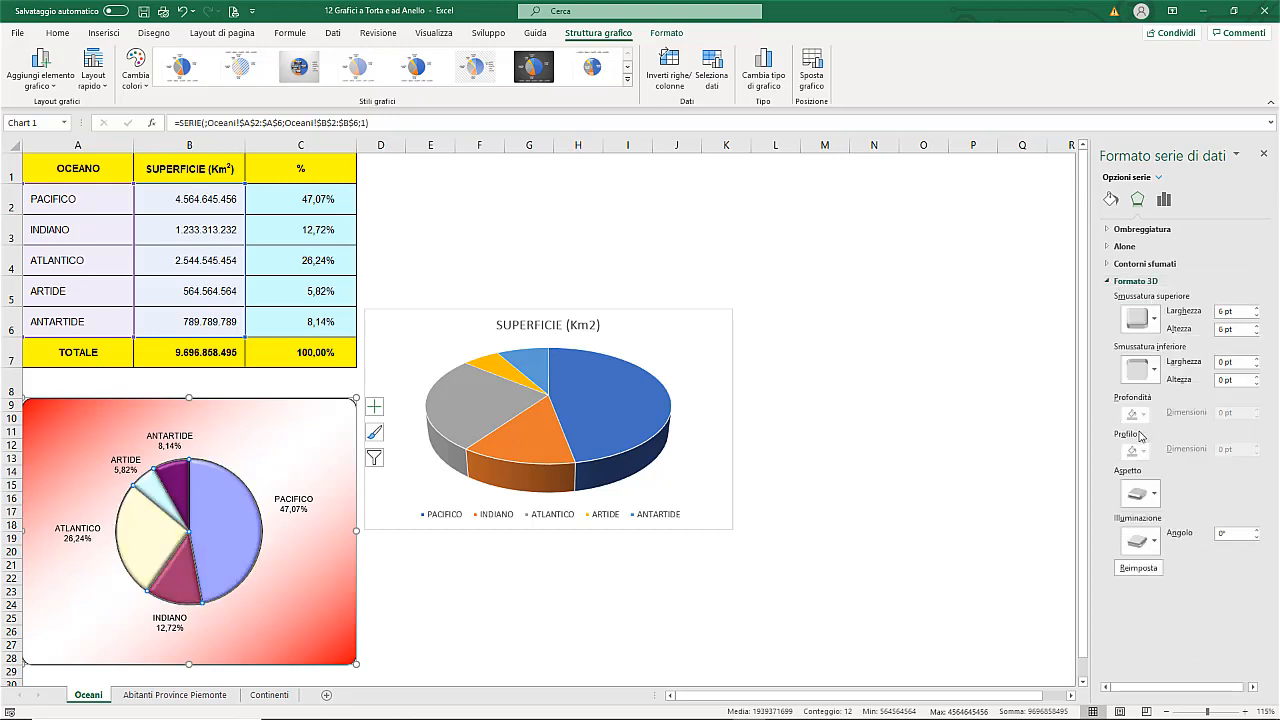
# Step: Set both the width and the height of the series' top bevel to 24 pt
pyautogui.click(1222, 311)
pyautogui.write('24')
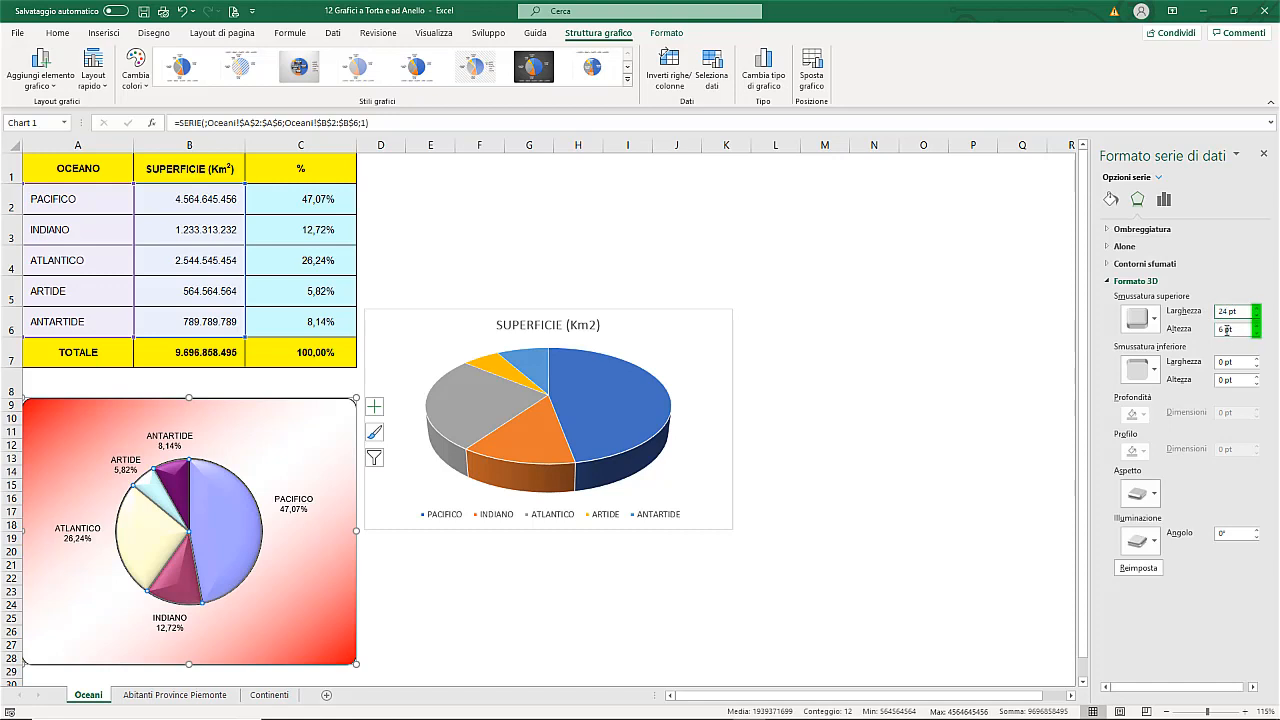
pyautogui.doubleClick(1222, 329)
pyautogui.write('24')
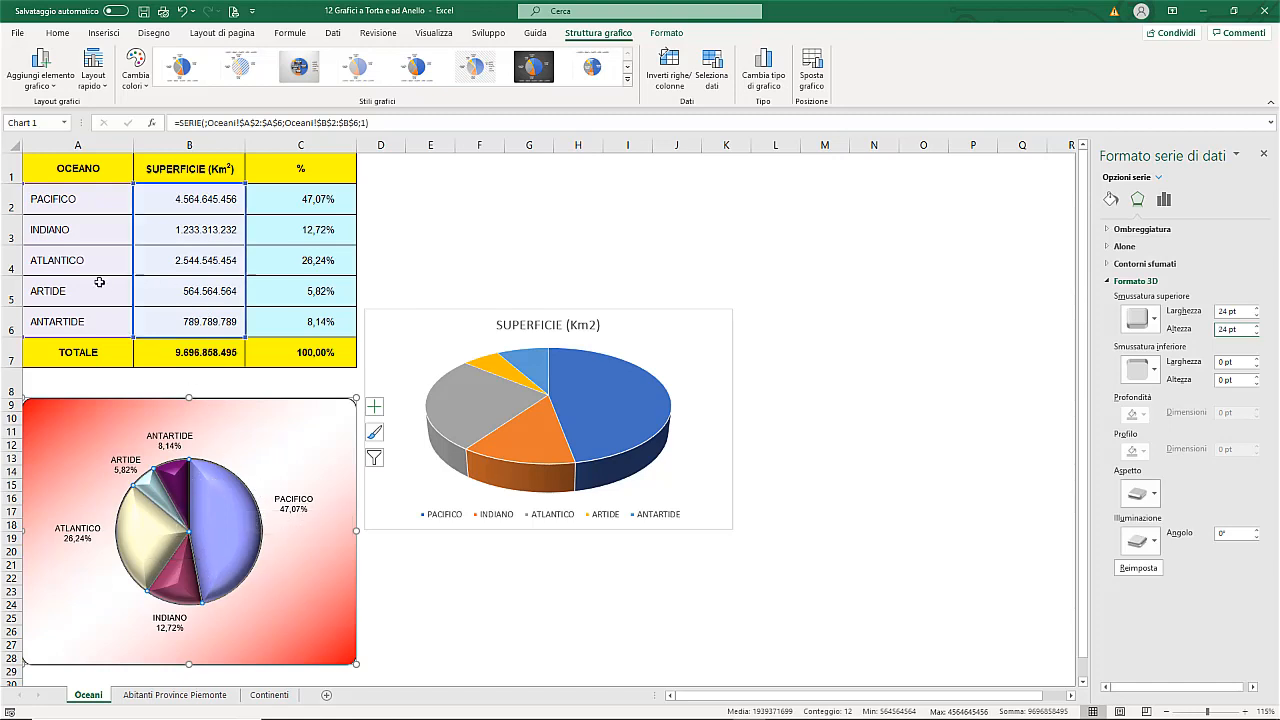
# Step: Insert a 2D pie chart from the provinces and populations in A1:B9 of the Abitanti Province Piemonte sheet
pyautogui.click(80, 170)
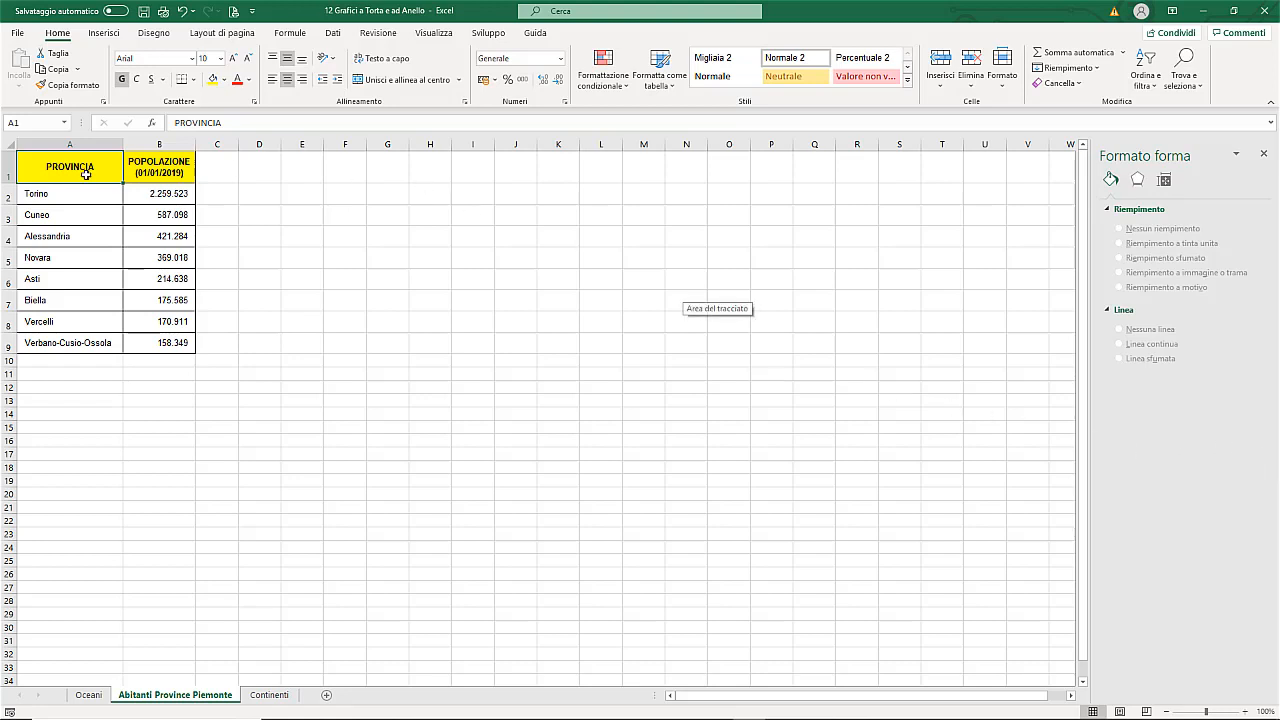
pyautogui.moveTo(74, 166); pyautogui.dragTo(143, 348)
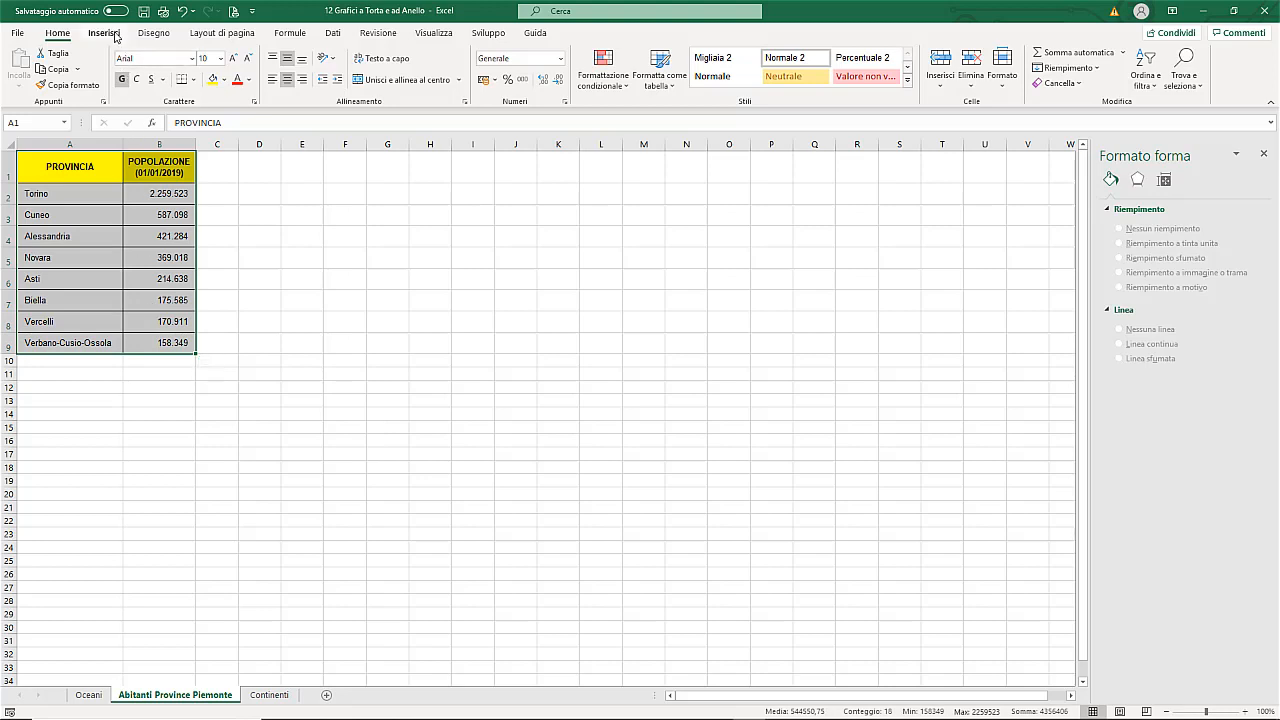
pyautogui.click(104, 33)
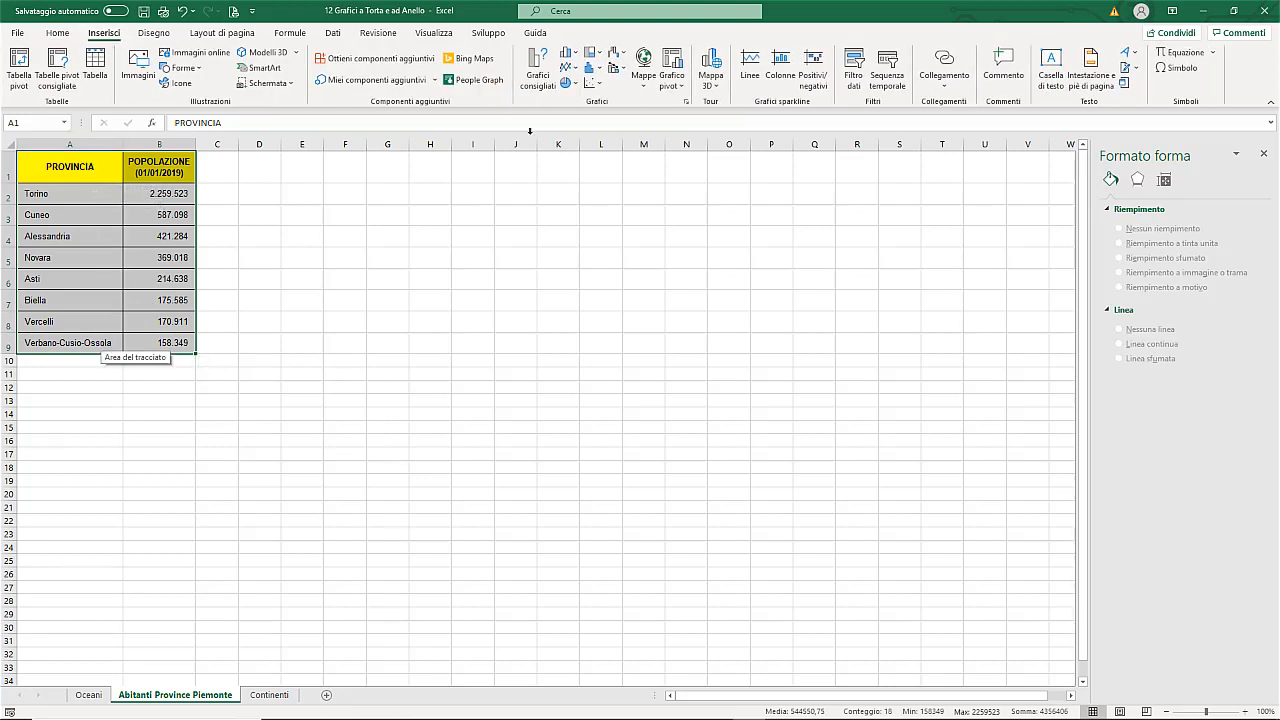
pyautogui.click(572, 85)
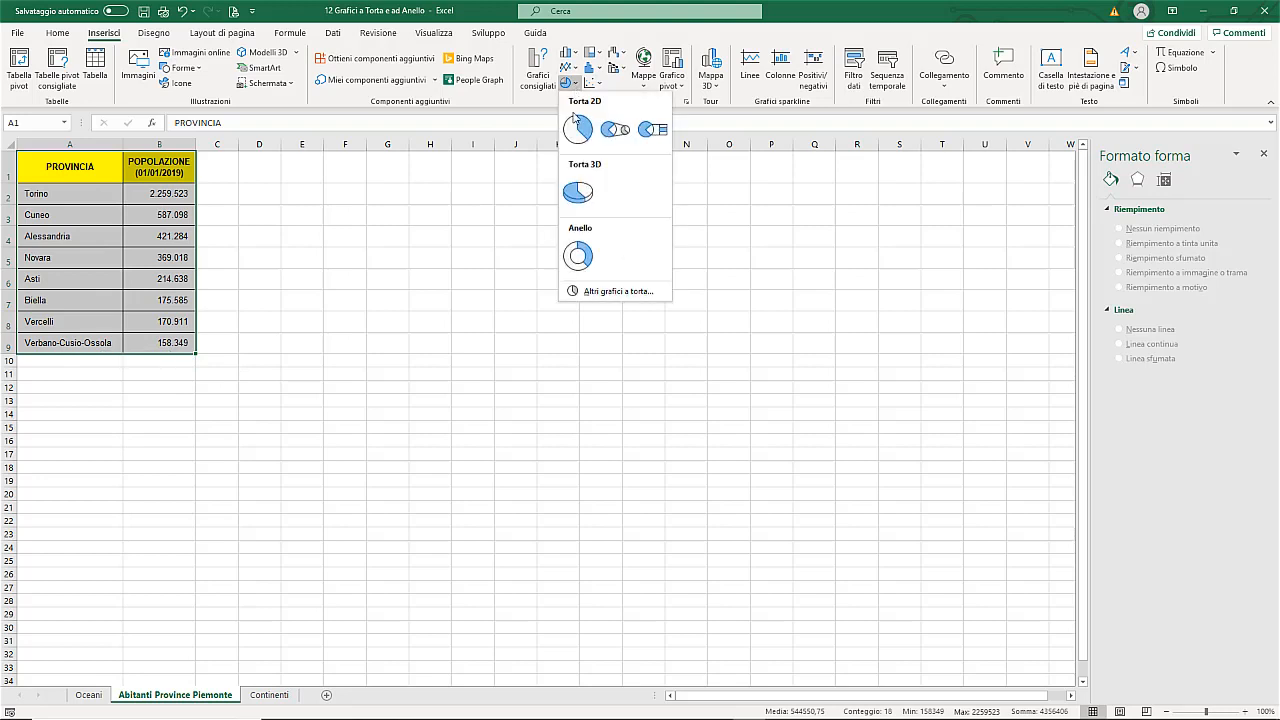
pyautogui.click(578, 128)
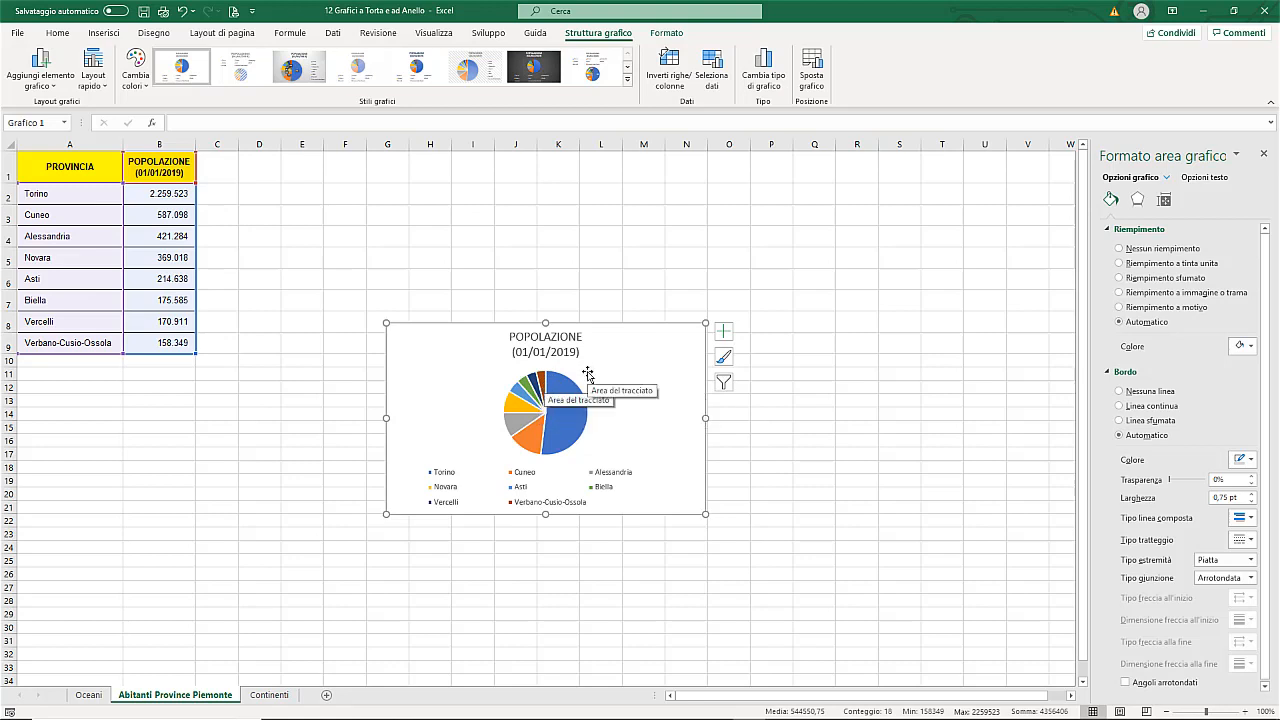
# Step: Delete the population pie chart's legend and apply the first quick layout, with province names and percentages as labels
pyautogui.click(507, 486)
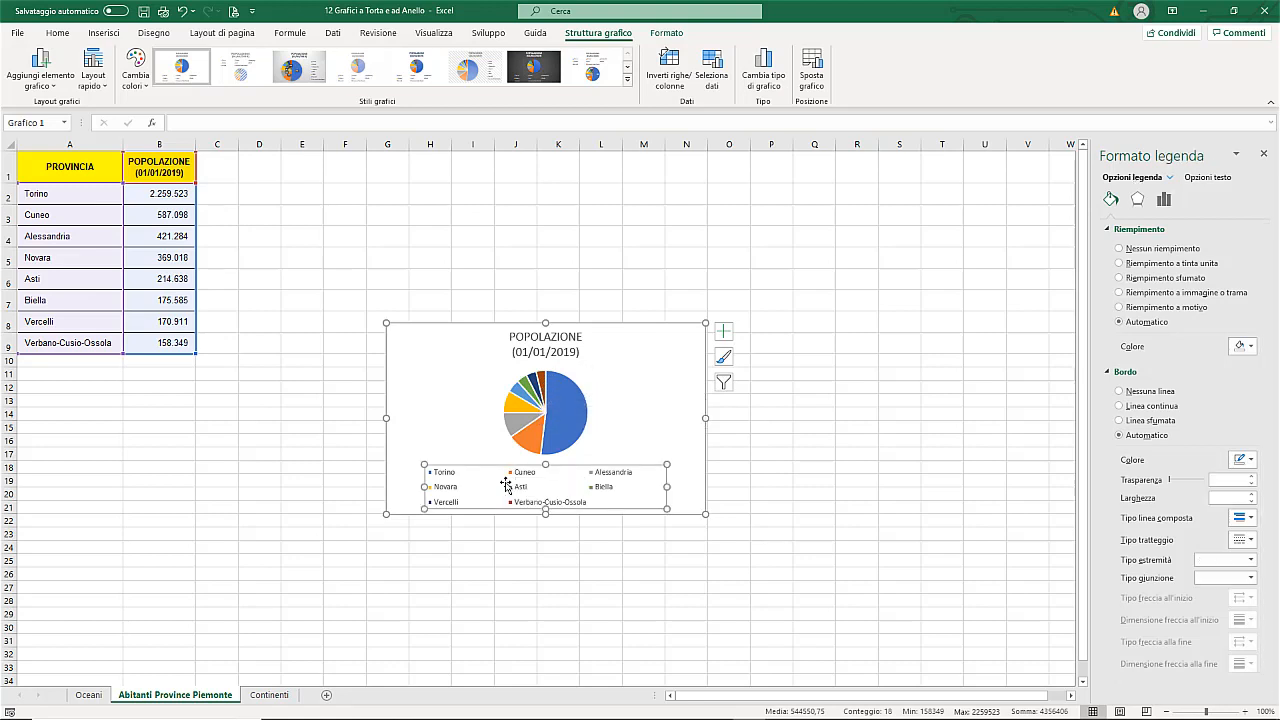
pyautogui.press('Delete')
pyautogui.click(105, 89)
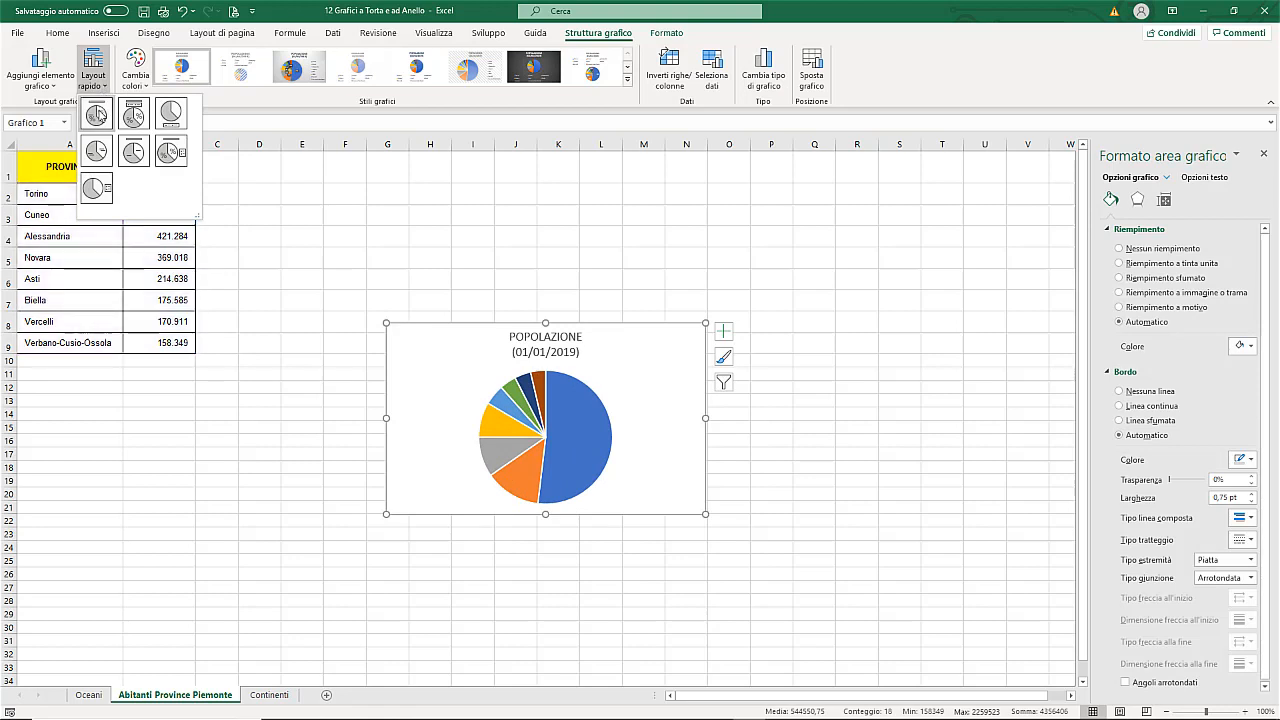
pyautogui.click(98, 115)
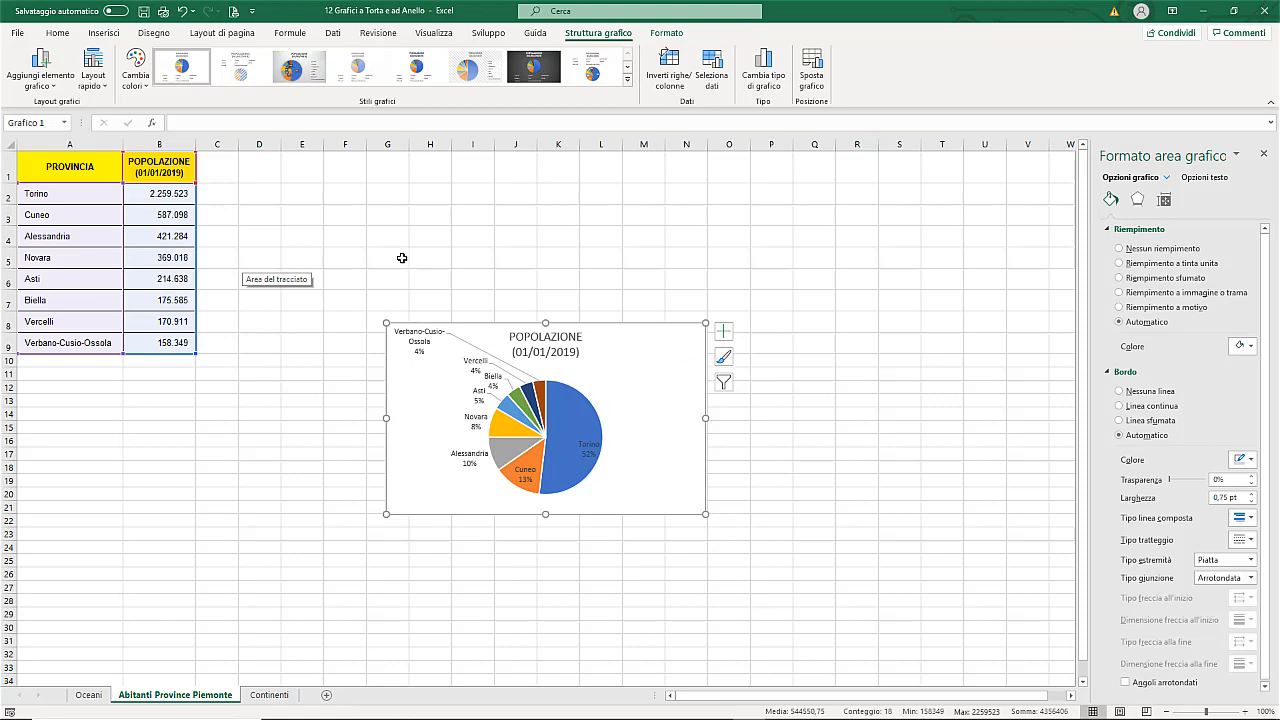
# Step: Insert a 2D pie-of-pie chart from the same province and population data in A1:B9
pyautogui.moveTo(100, 166); pyautogui.dragTo(188, 345)
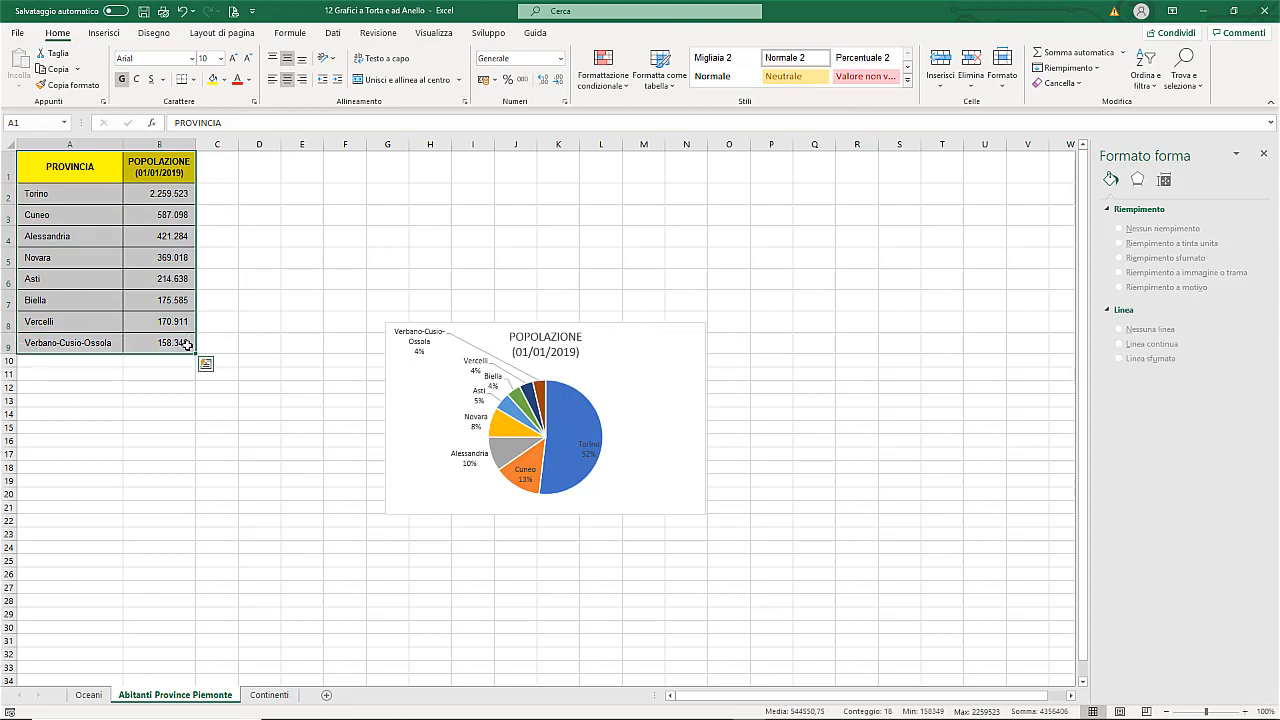
pyautogui.click(104, 33)
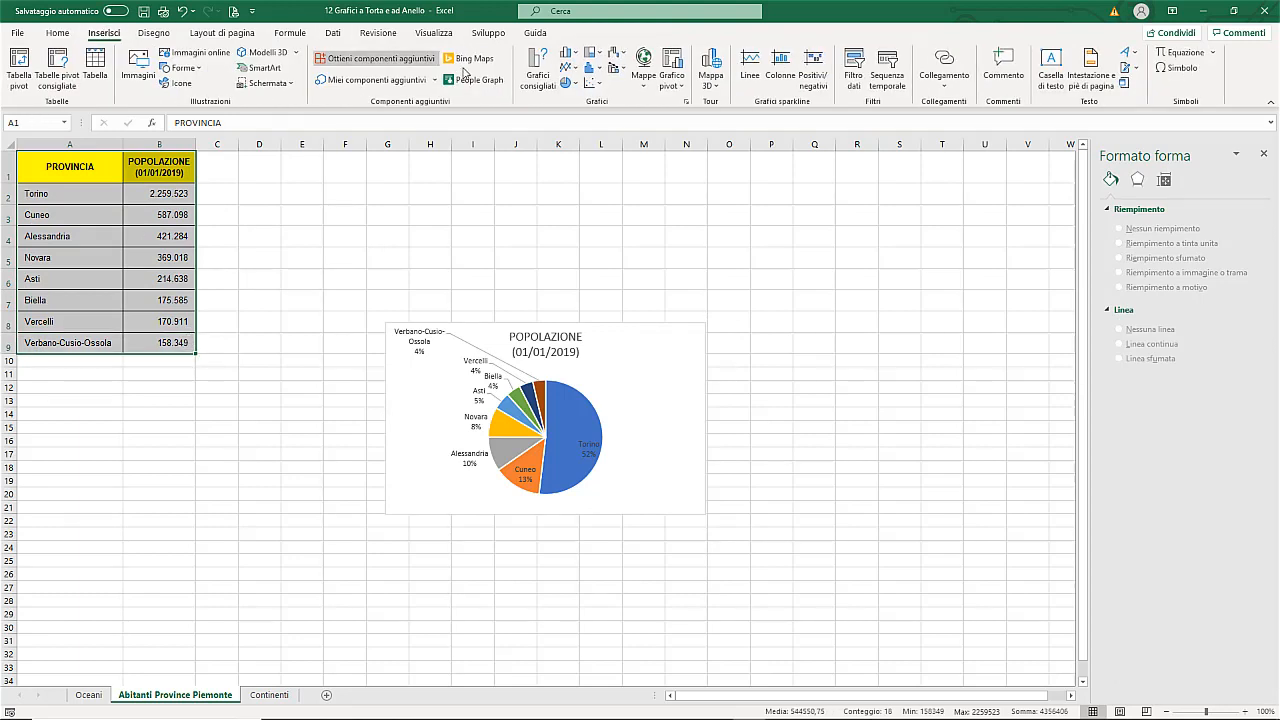
pyautogui.click(578, 83)
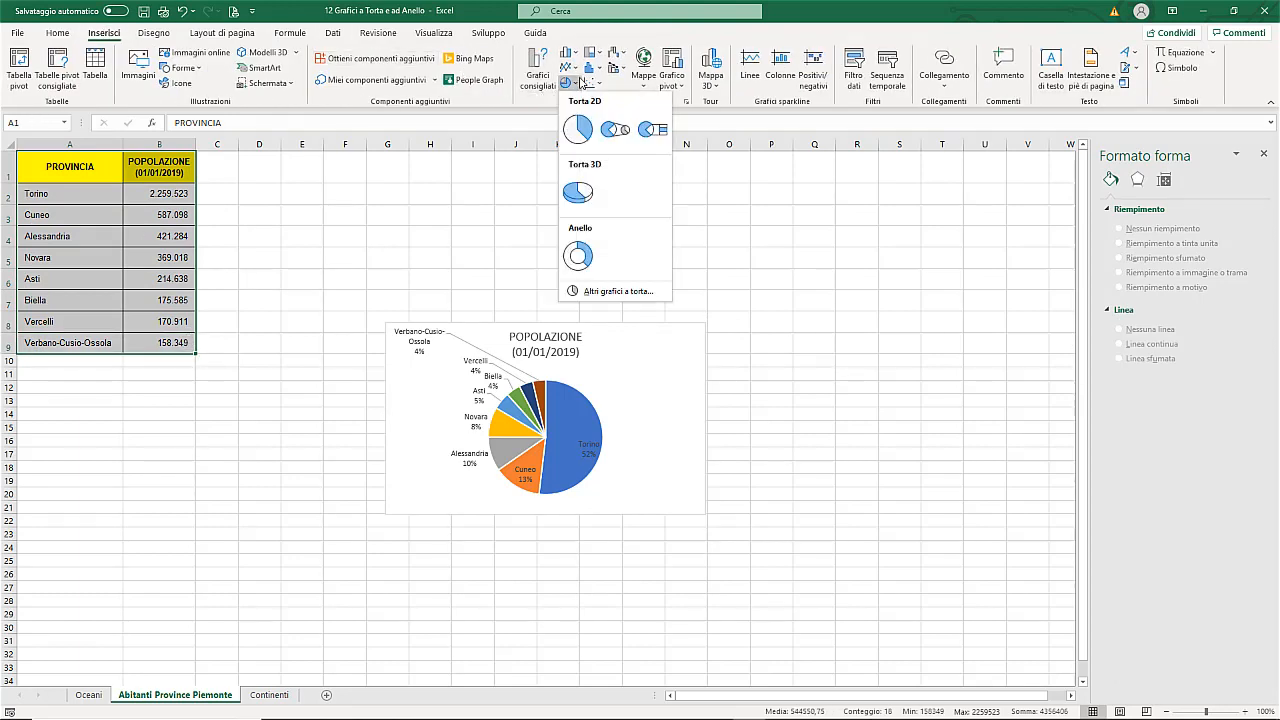
pyautogui.click(615, 135)
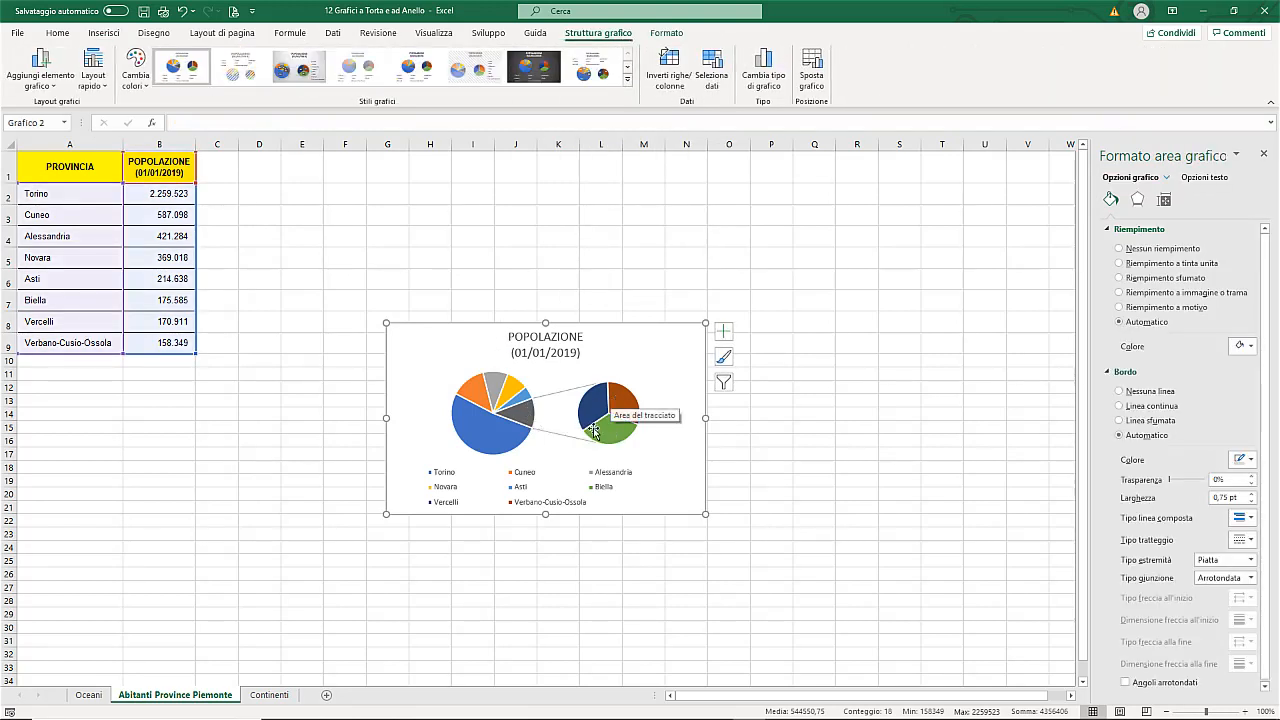
# Step: Delete the pie-of-pie chart's legend and apply the first quick layout, with province names and percentages as labels
pyautogui.click(512, 485)
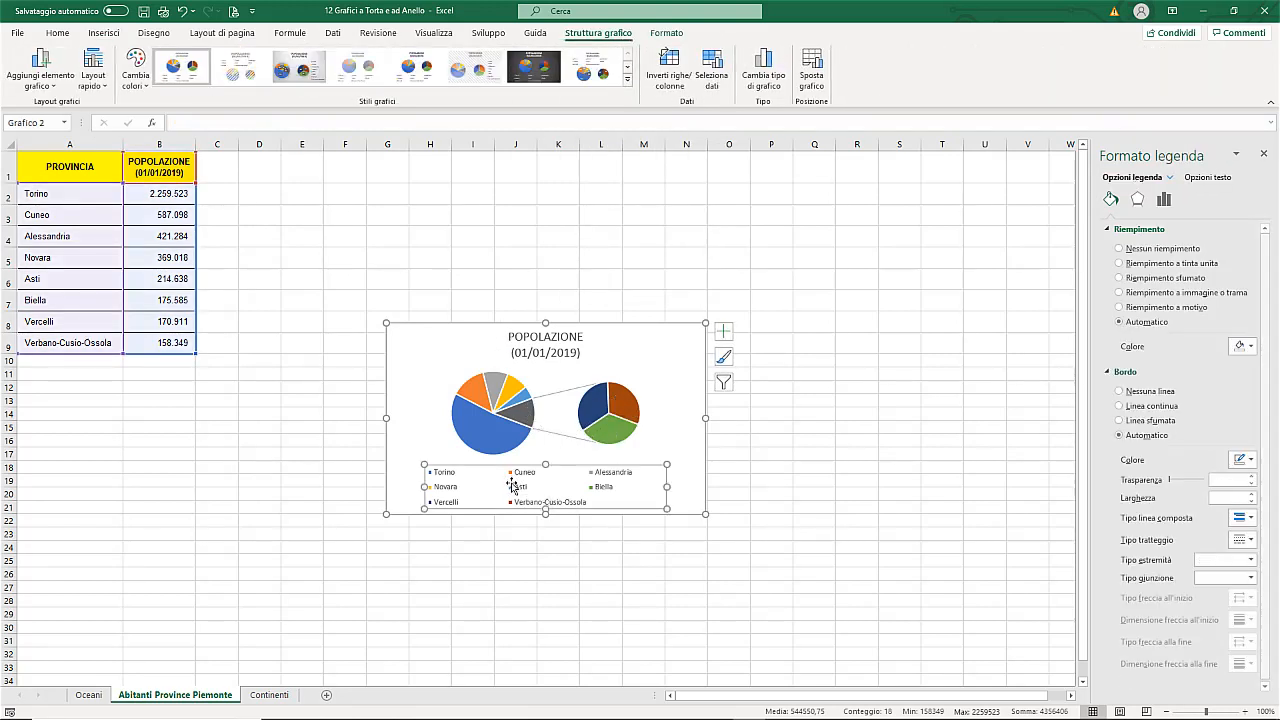
pyautogui.press('Delete')
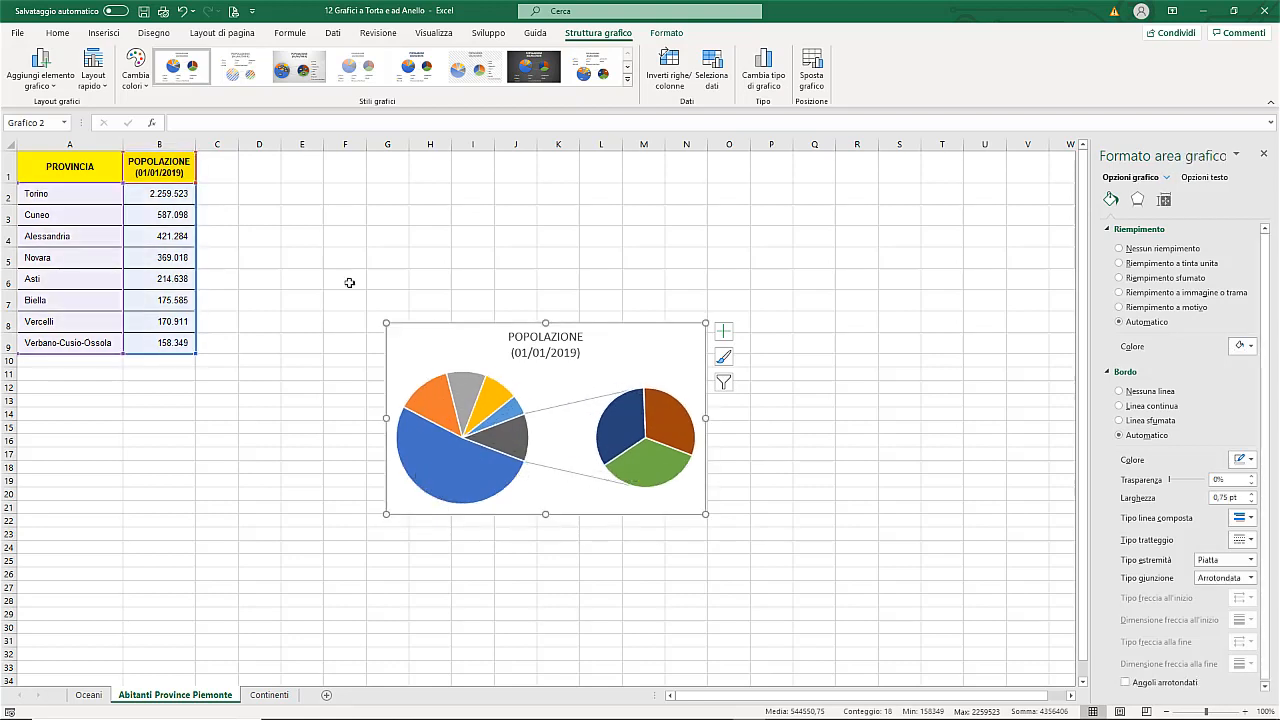
pyautogui.click(93, 80)
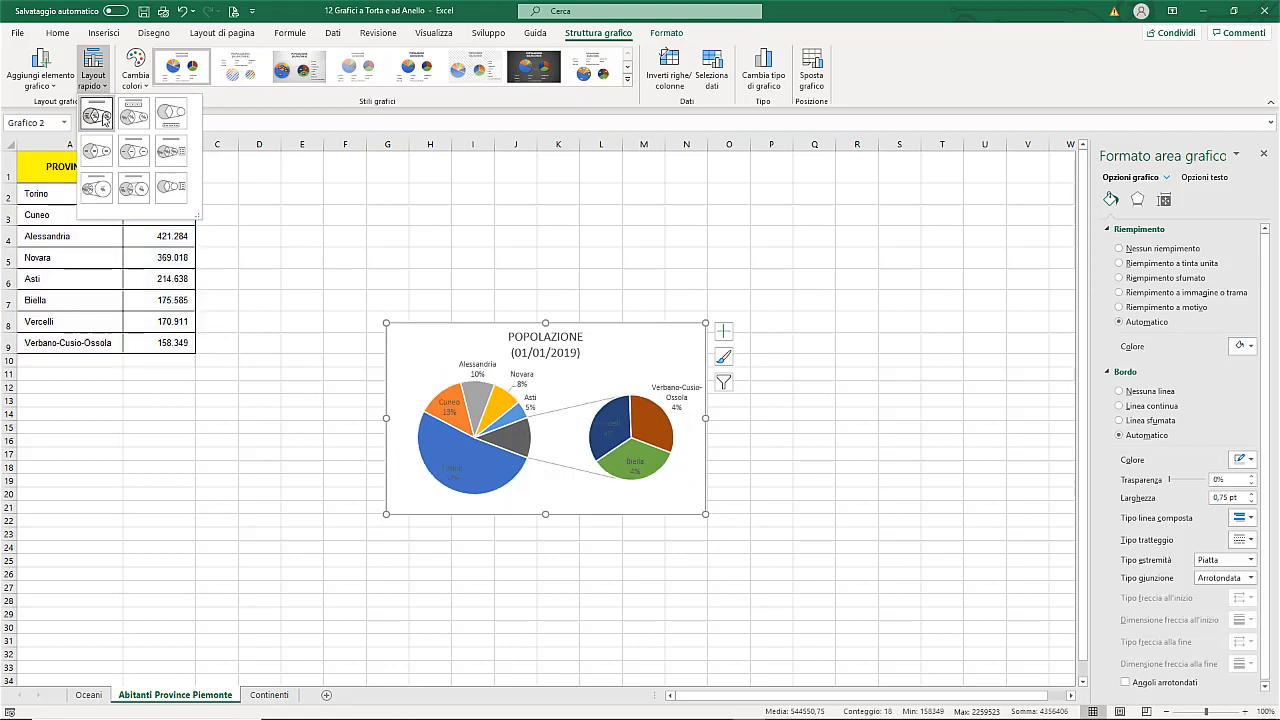
pyautogui.click(97, 116)
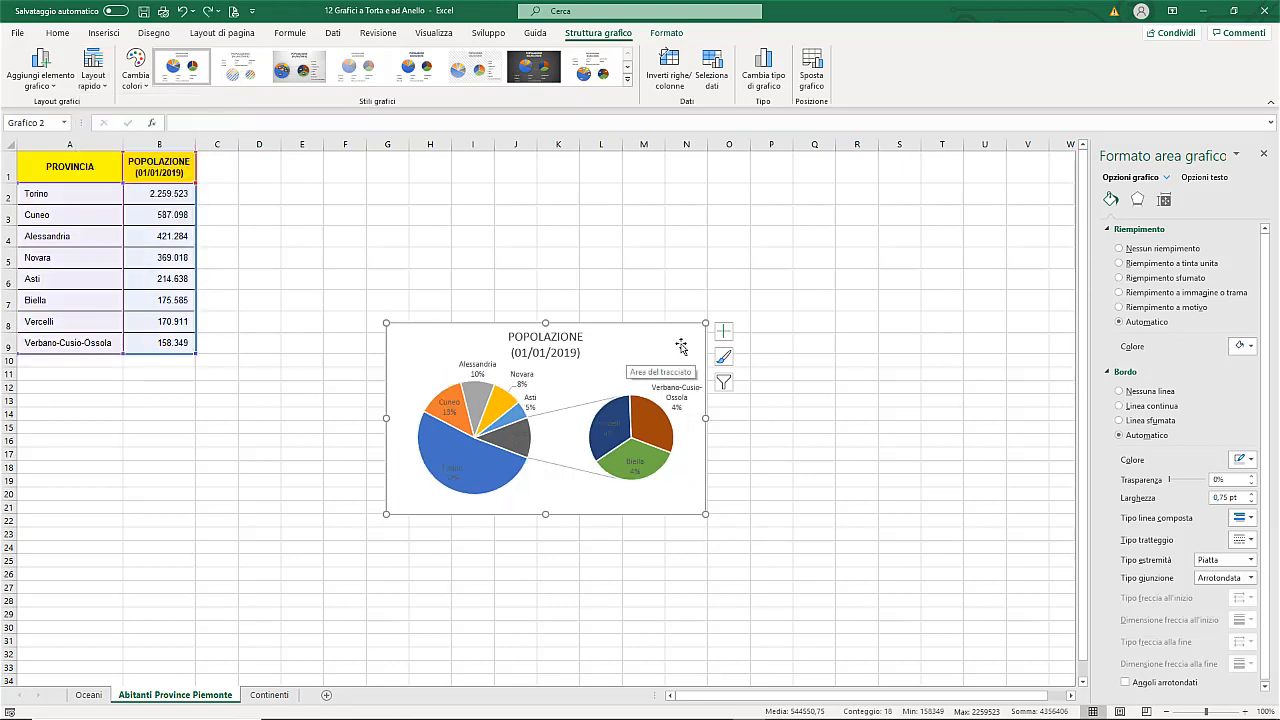
# Step: Enlarge the pie-of-pie chart up to row 1 and across to about the end of column Q, and apply the dark-background chart style
pyautogui.moveTo(705, 323); pyautogui.dragTo(843, 150)
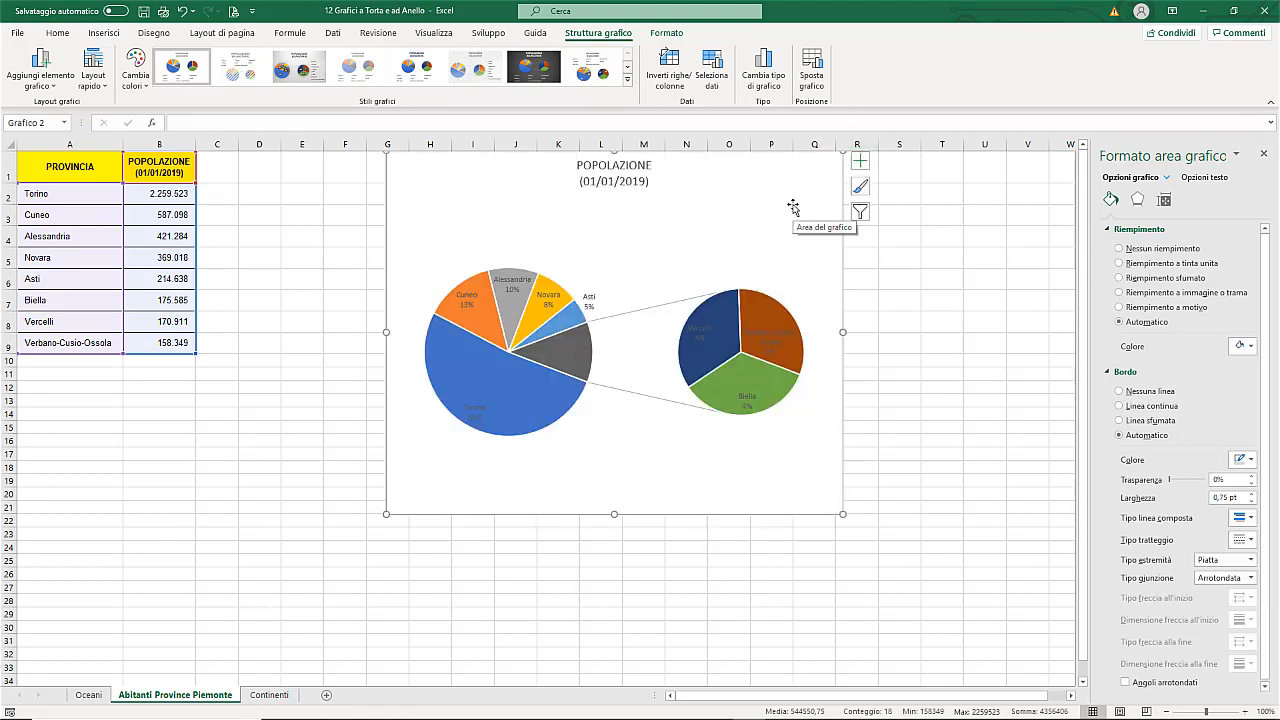
pyautogui.click(538, 70)
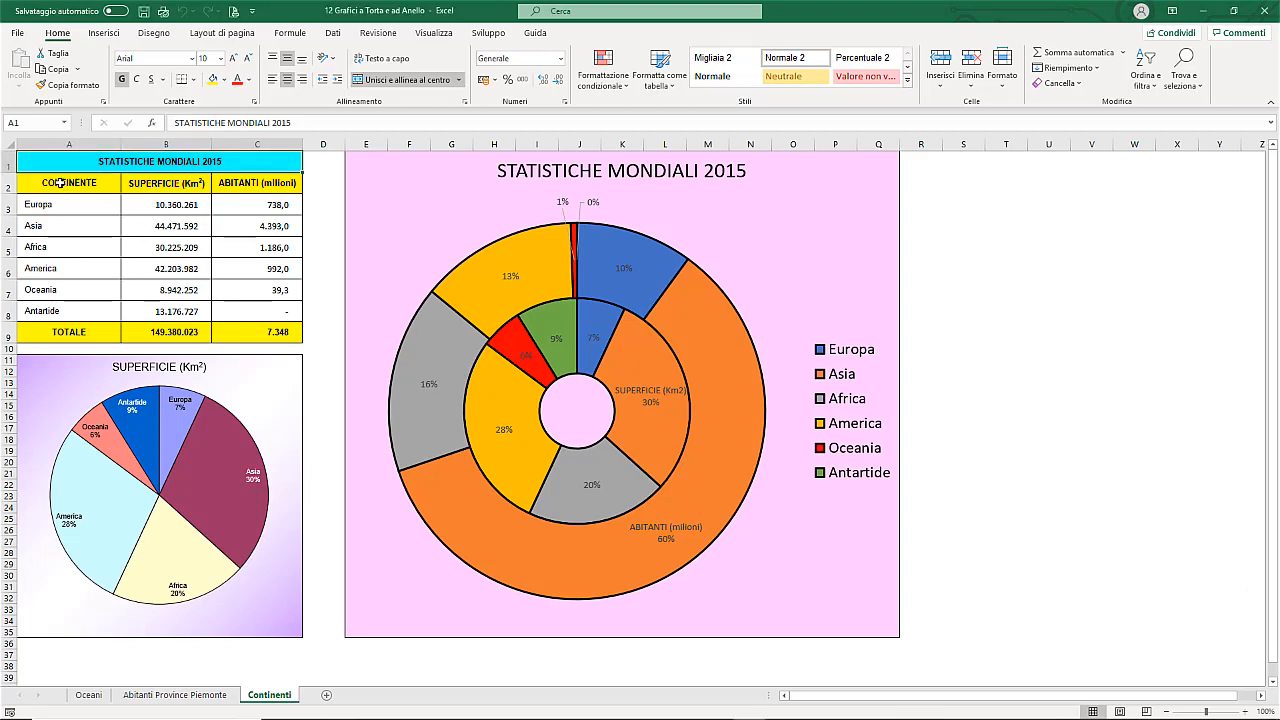
# Step: Select the continent names, surfaces and inhabitants with their headers in A2:C8 of the Continenti sheet
pyautogui.moveTo(62, 188); pyautogui.dragTo(266, 309)
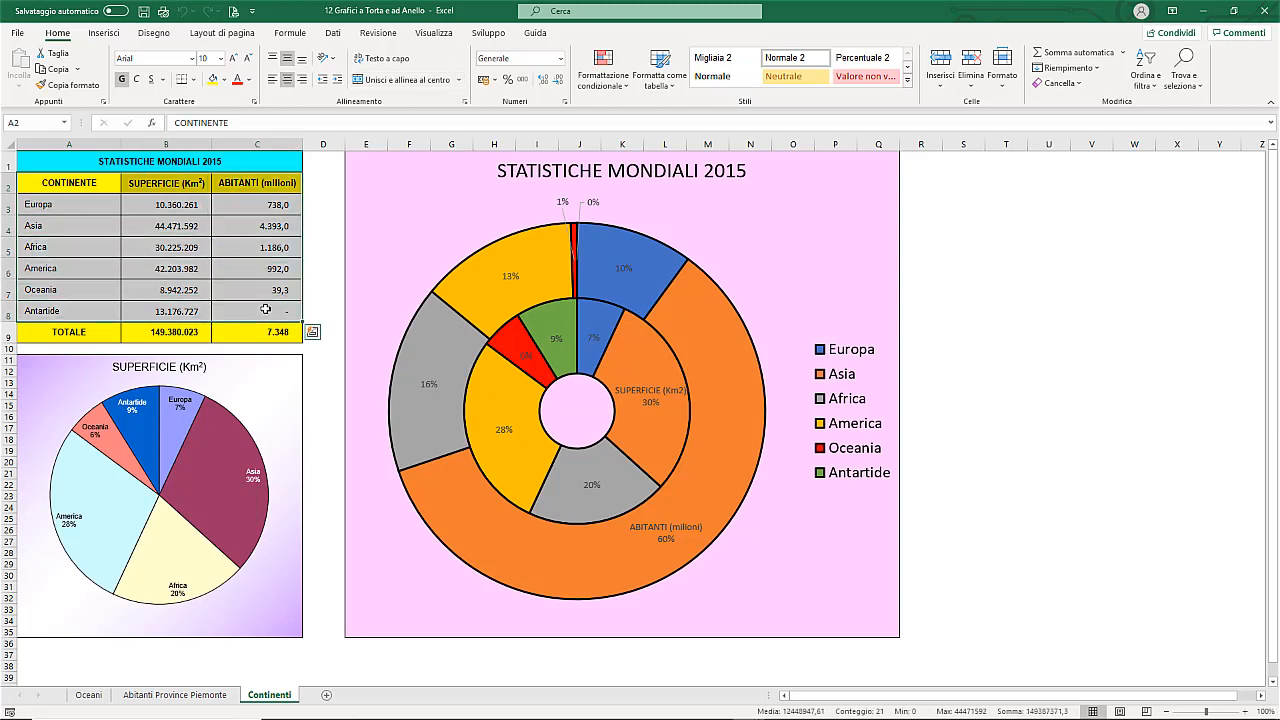